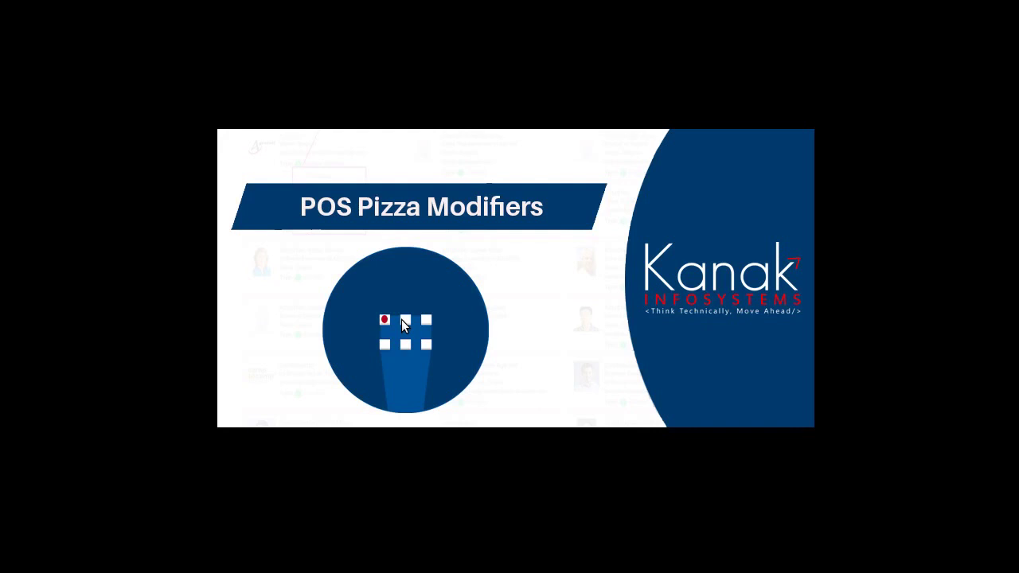
Switch to the Odoo Point of Sale window and examine the variants of the Cheese and Toppings modifiers.
mouse_move(18, 126)
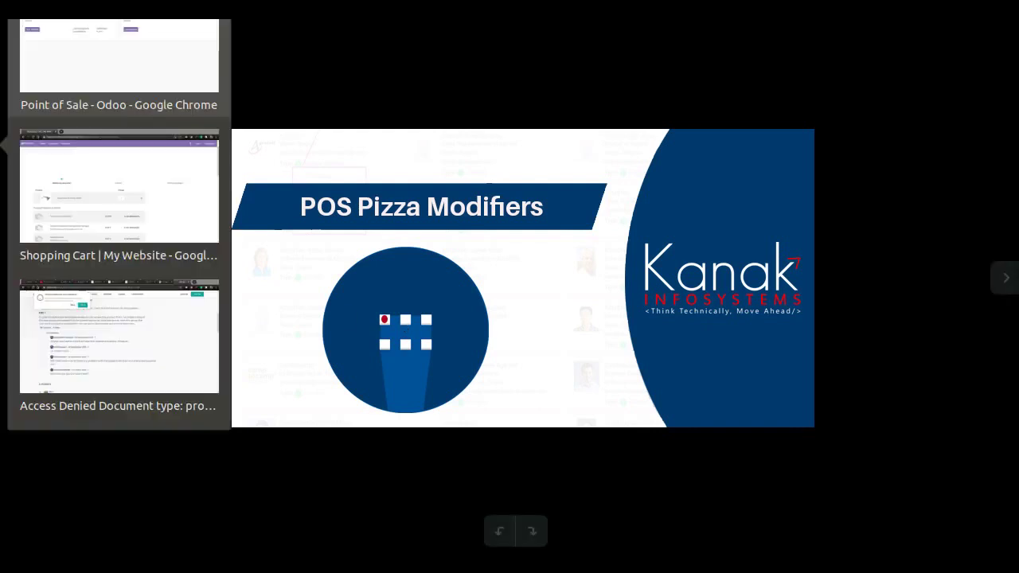
click(67, 84)
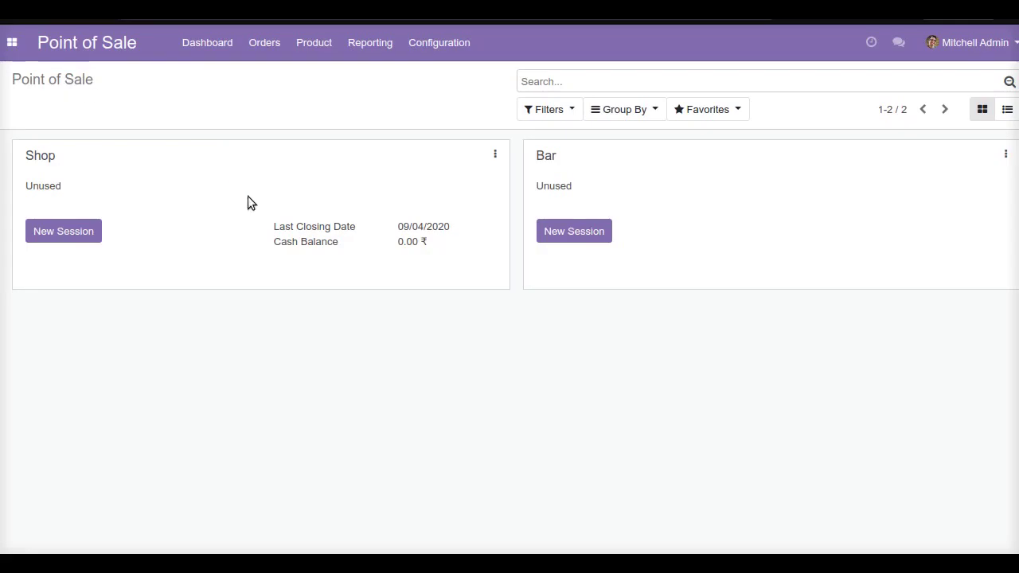
click(309, 46)
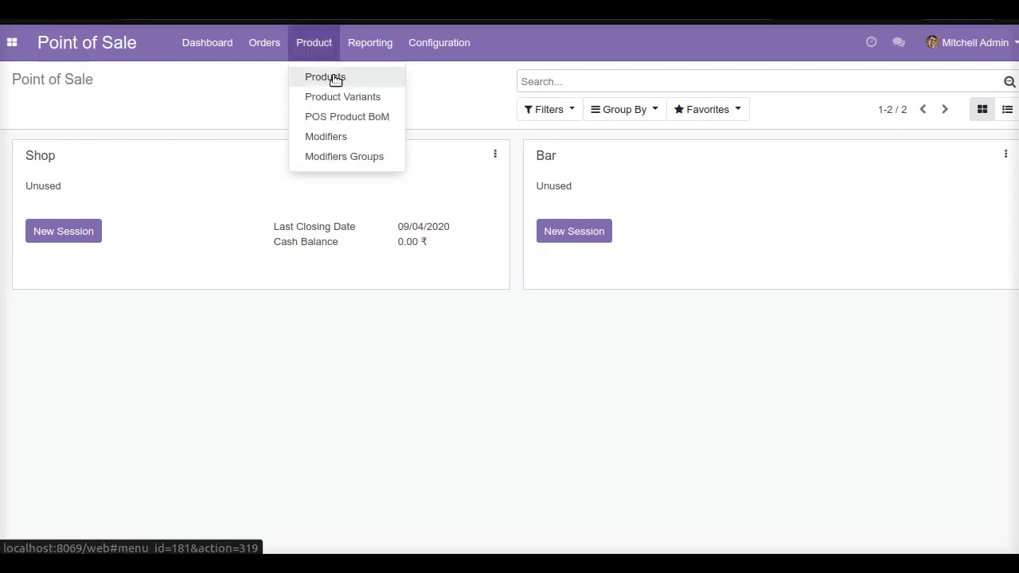
click(352, 139)
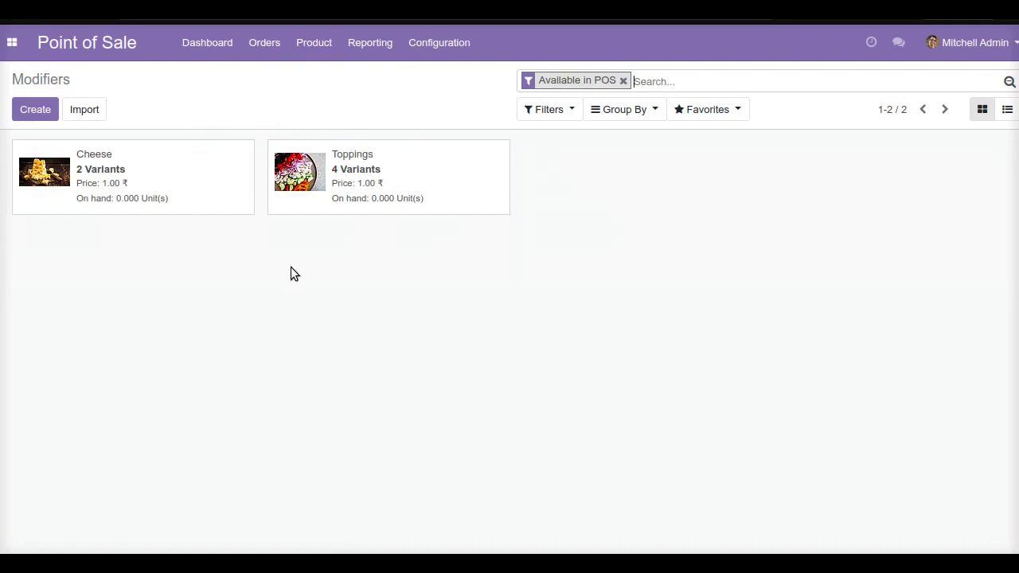
click(162, 173)
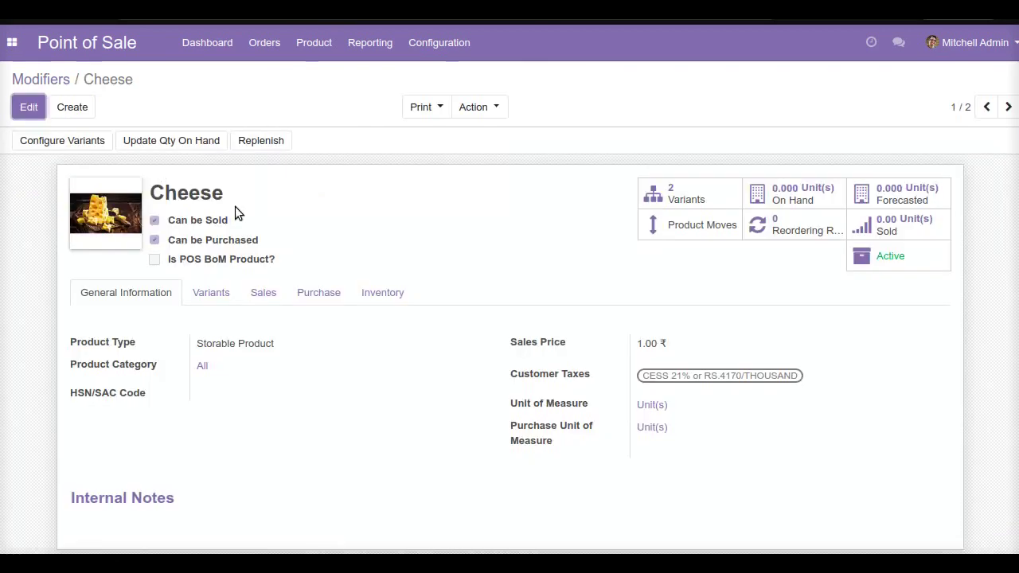
click(220, 297)
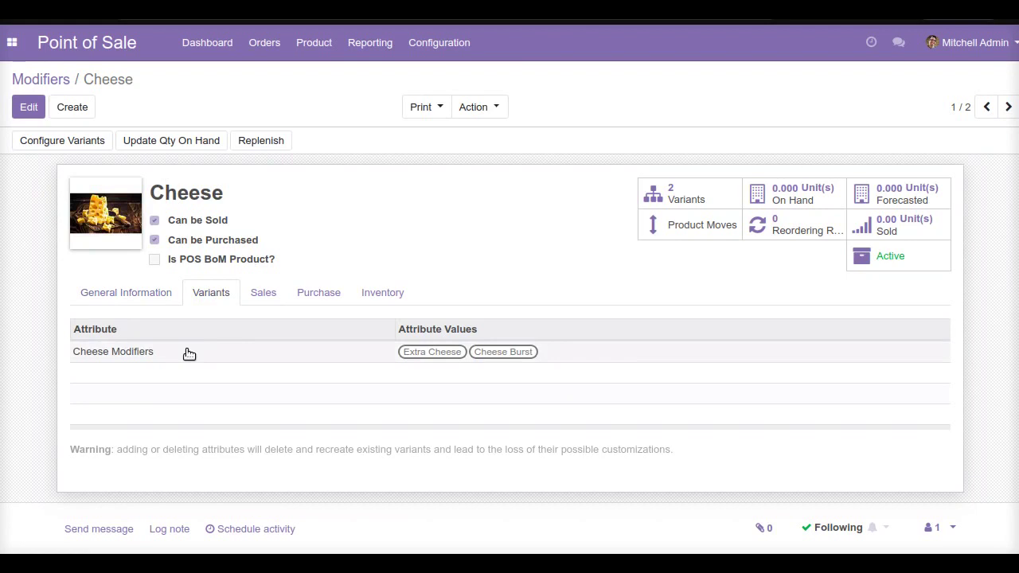
click(1008, 106)
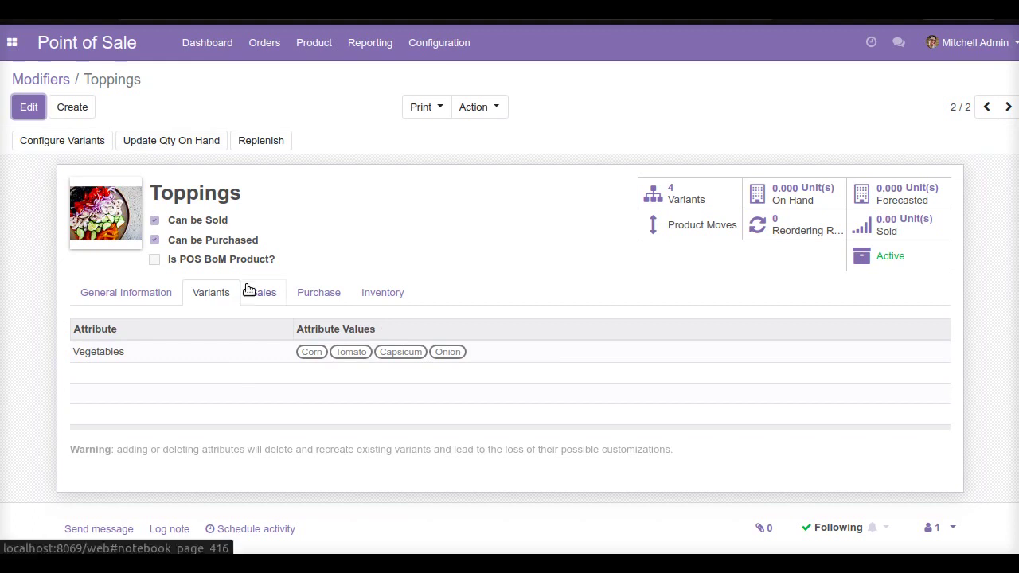
Create and save a modifiers group named Pizza Toppings containing the Cheese and Toppings modifiers.
click(325, 52)
click(370, 156)
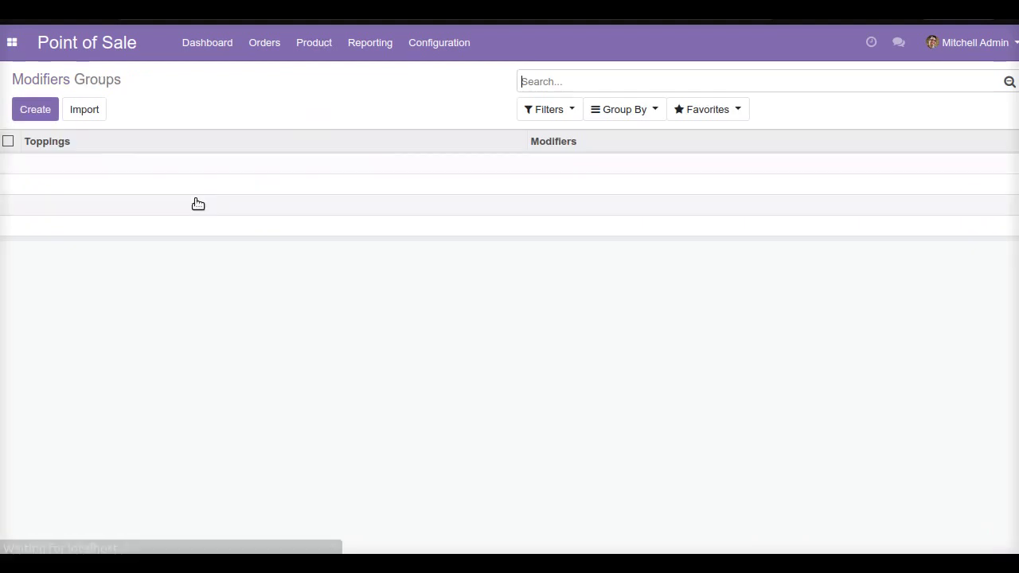
click(35, 112)
text(Pizza )
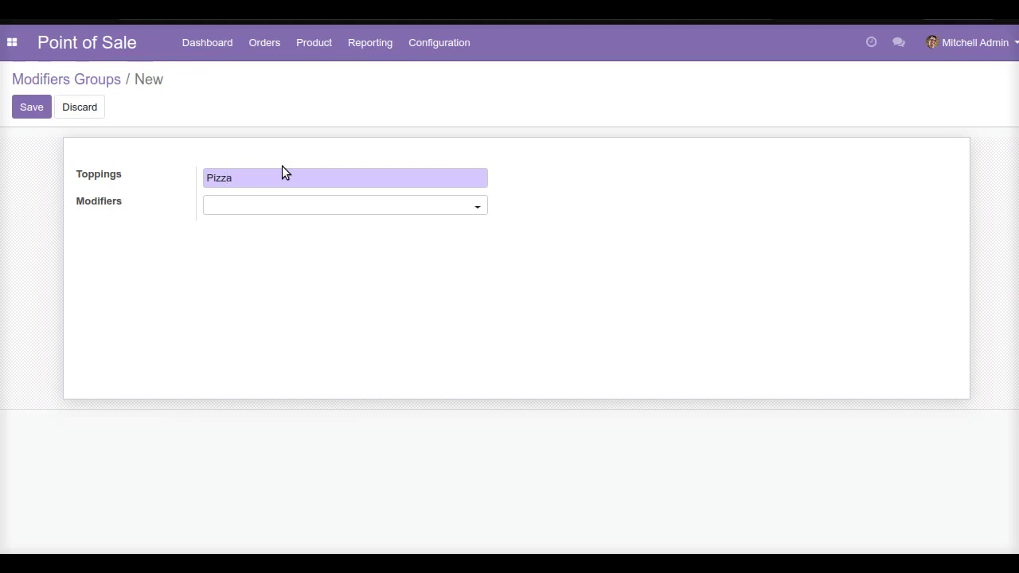
text(Toppings)
click(254, 215)
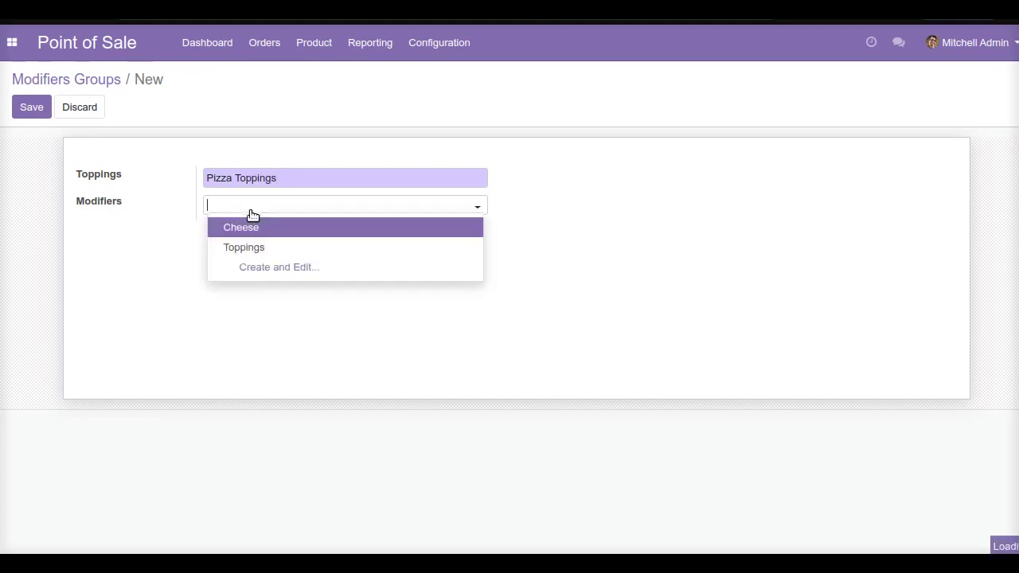
click(241, 226)
click(308, 209)
click(329, 229)
click(33, 106)
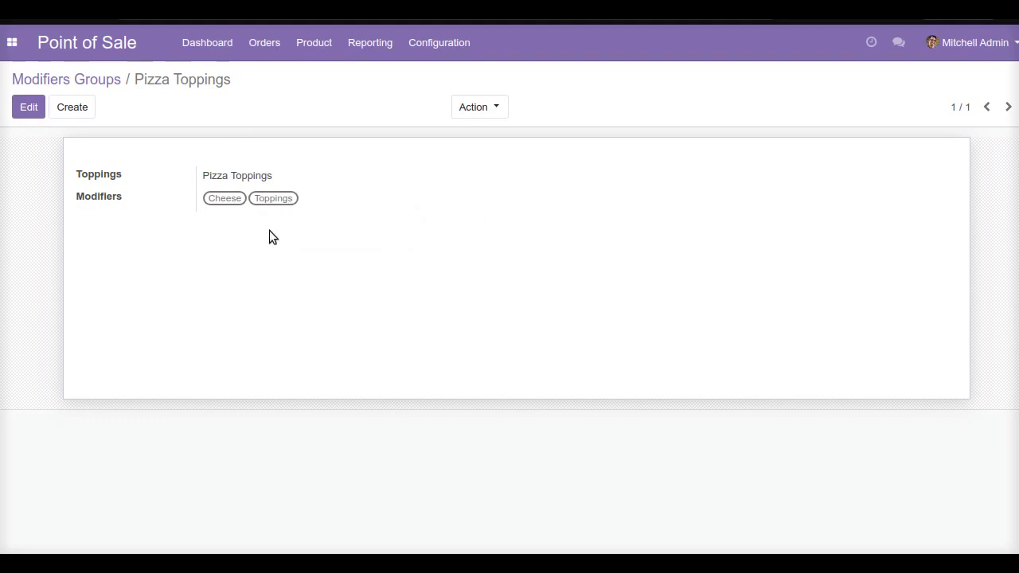
Open the PIZZA product and examine its modifier options and size variants.
click(314, 58)
click(322, 77)
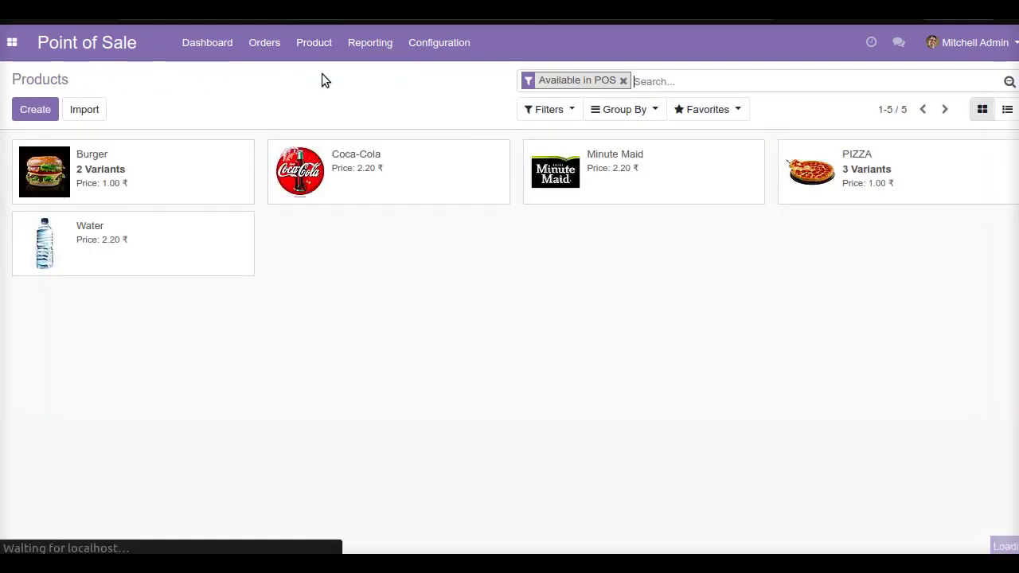
click(913, 193)
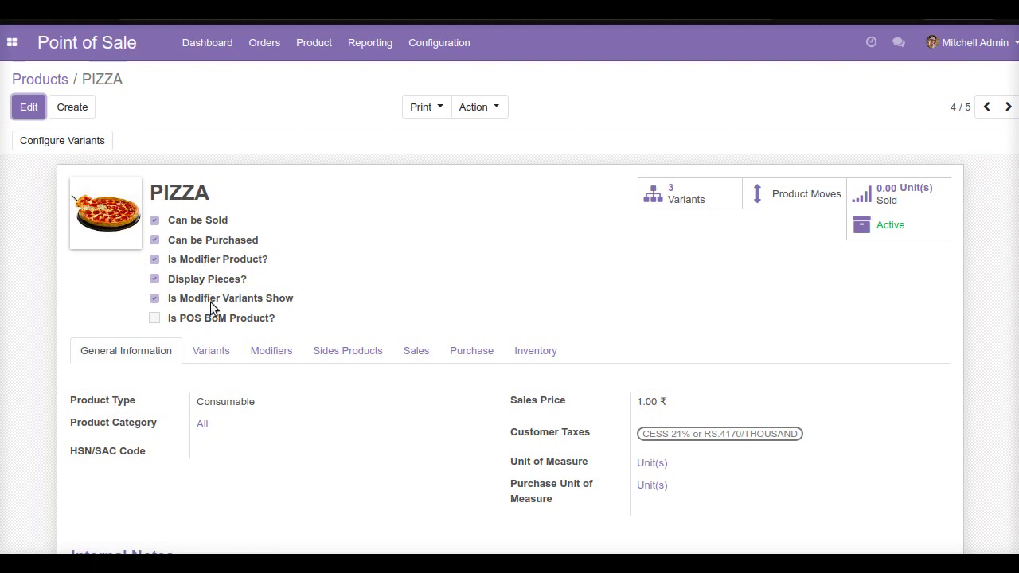
click(222, 358)
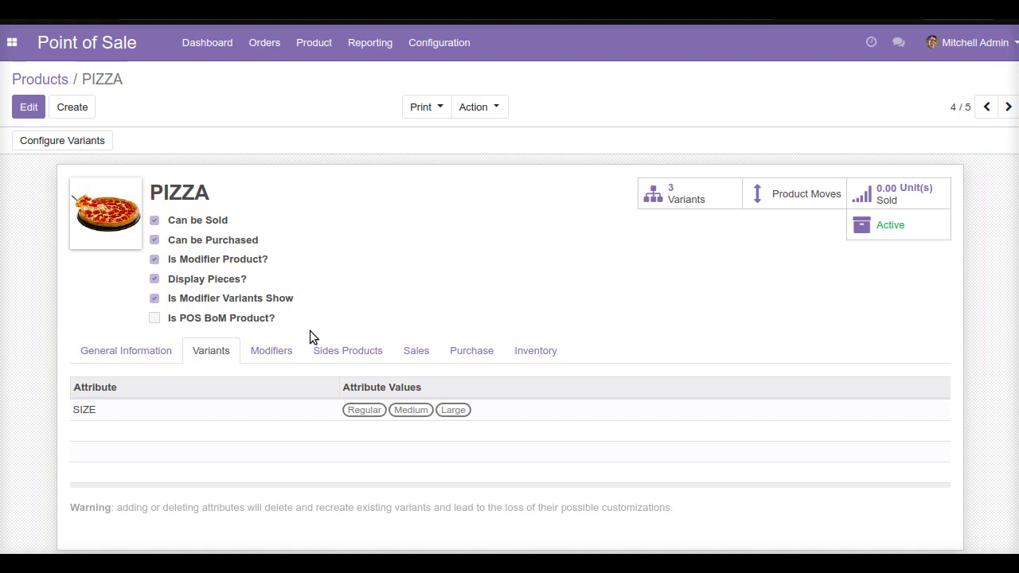
Assign the Pizza Toppings modifiers group to the PIZZA product and load the group's modifiers into its list.
click(266, 360)
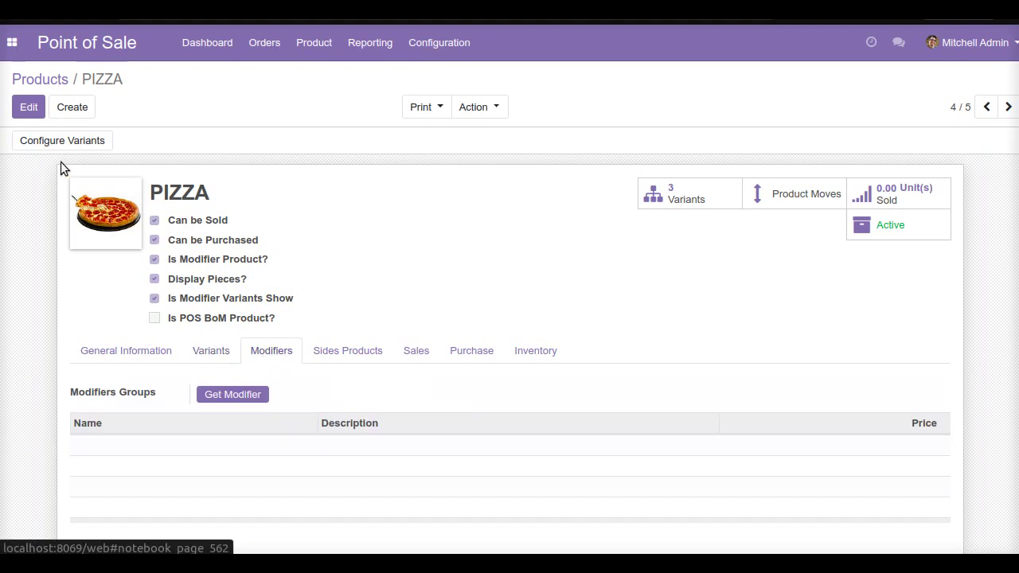
click(29, 107)
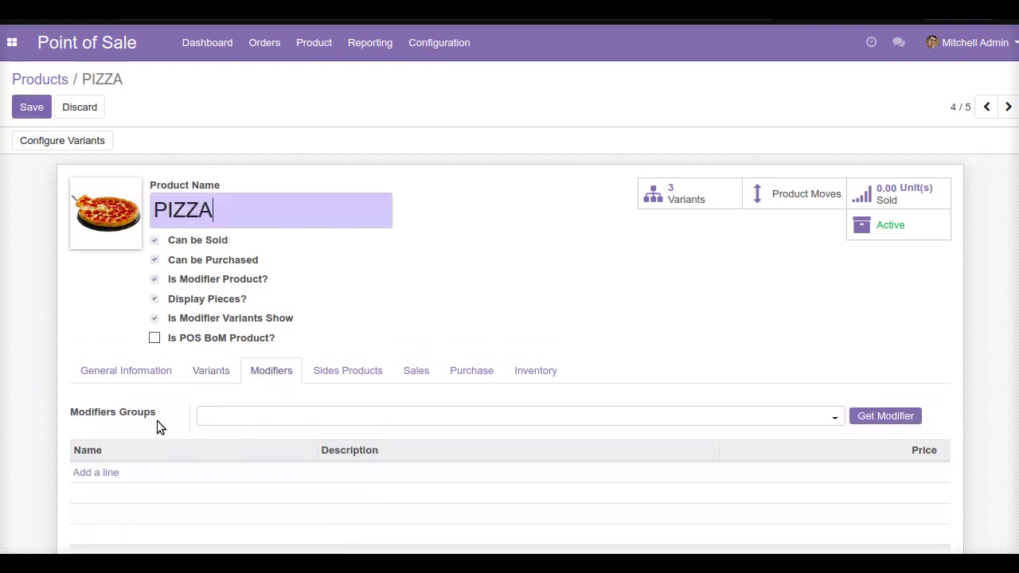
click(211, 422)
click(234, 436)
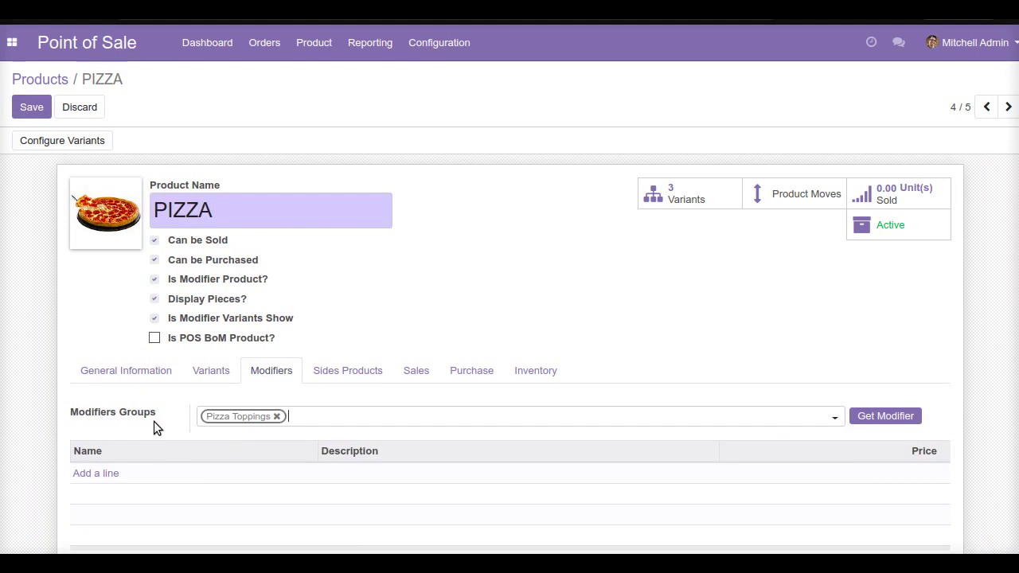
click(884, 417)
scroll(587, 493, down, 3)
scroll(589, 495, down, 1)
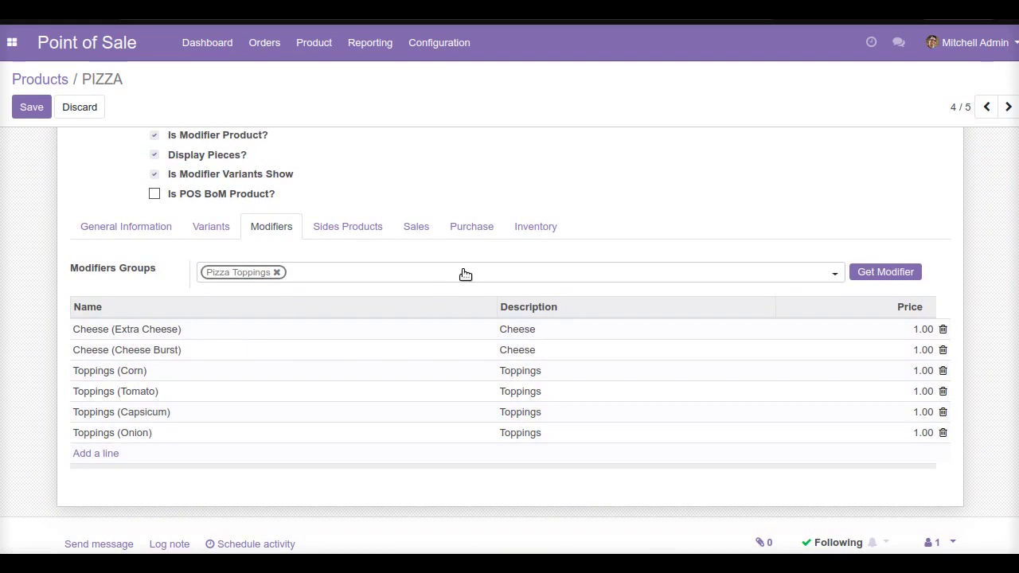
Add Minute Maid and Coca-Cola as sides products of PIZZA and save the product.
scroll(398, 281, up, 3)
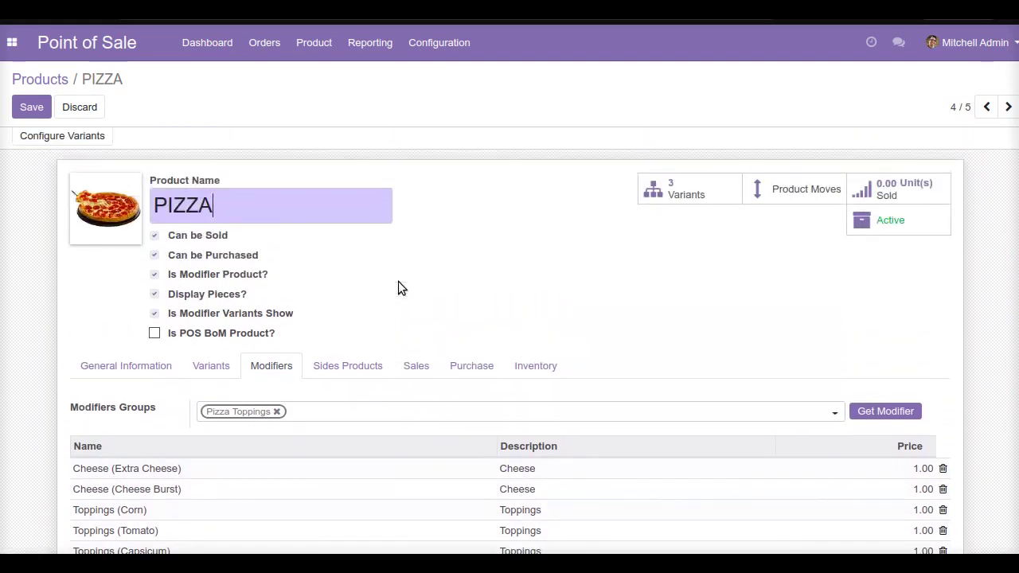
click(347, 368)
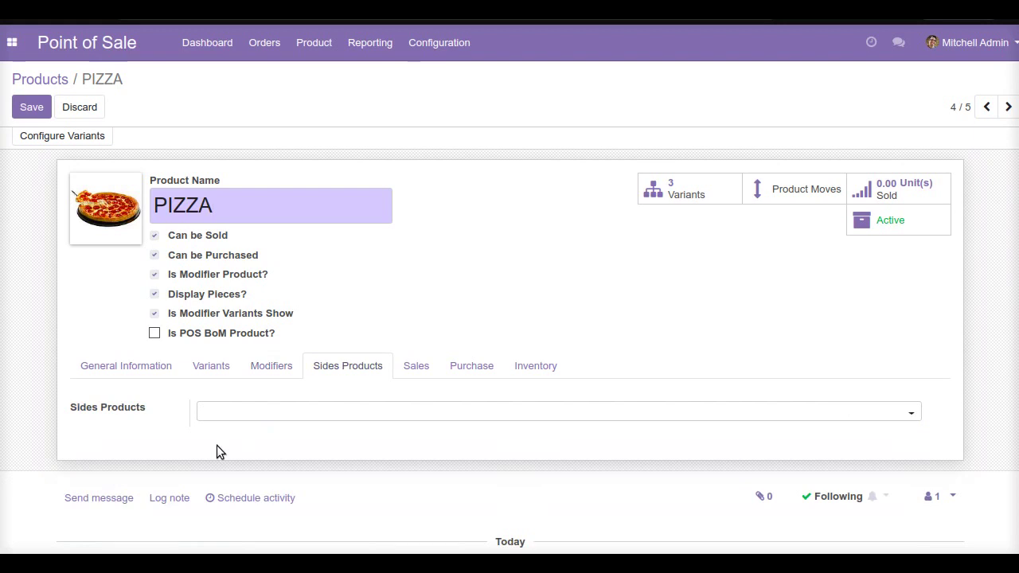
click(242, 412)
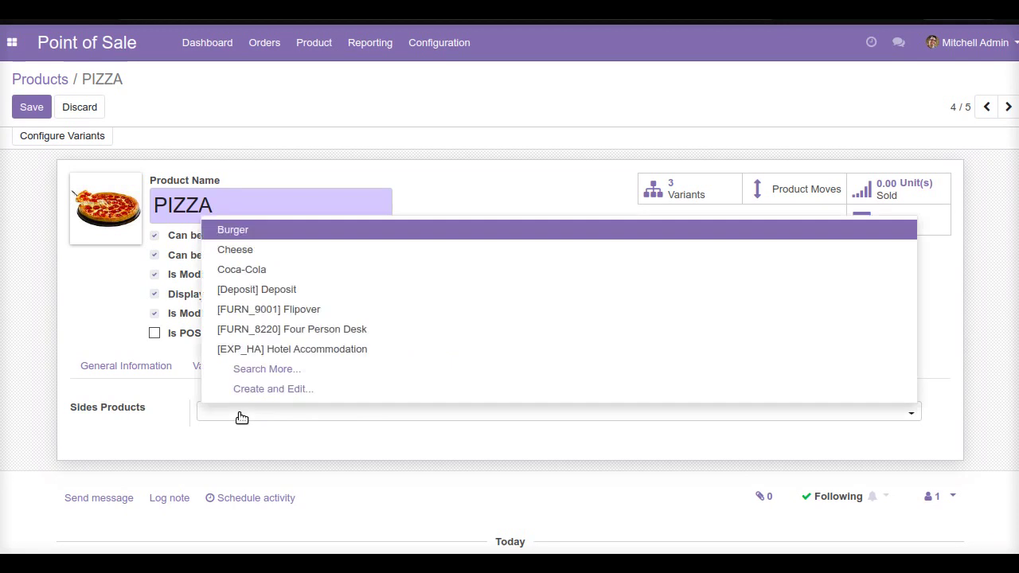
text(min)
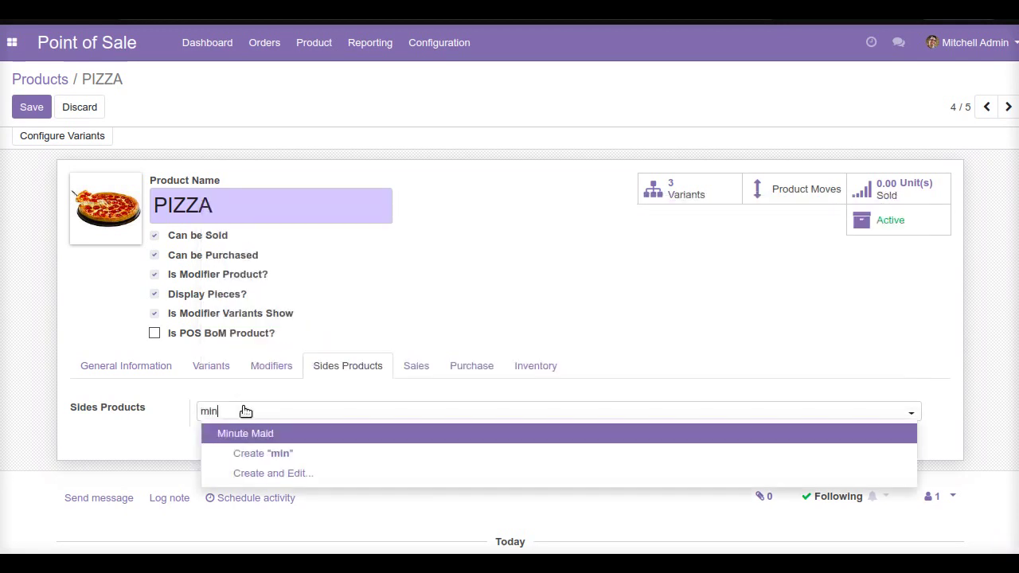
key(Return)
click(341, 422)
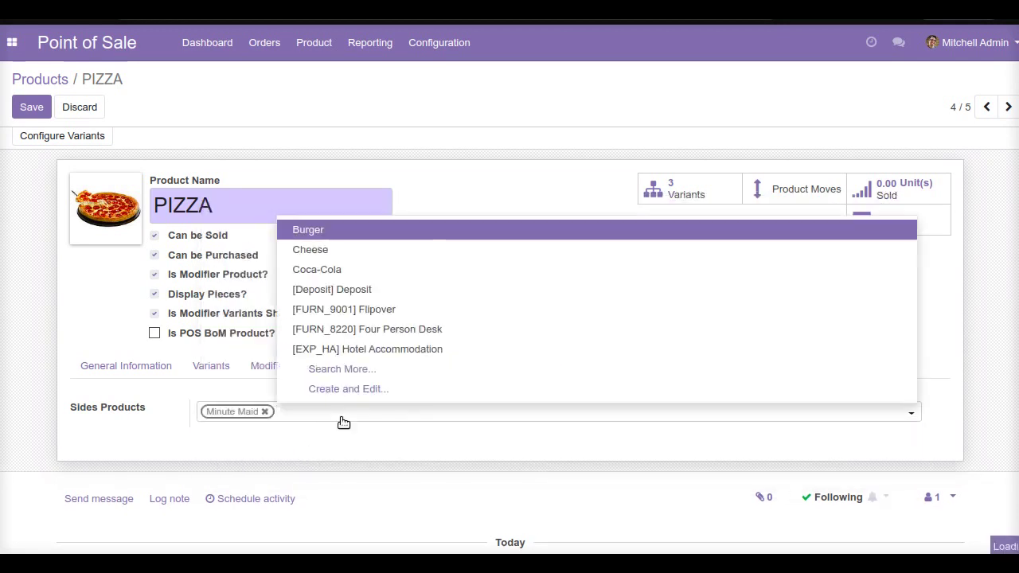
click(337, 271)
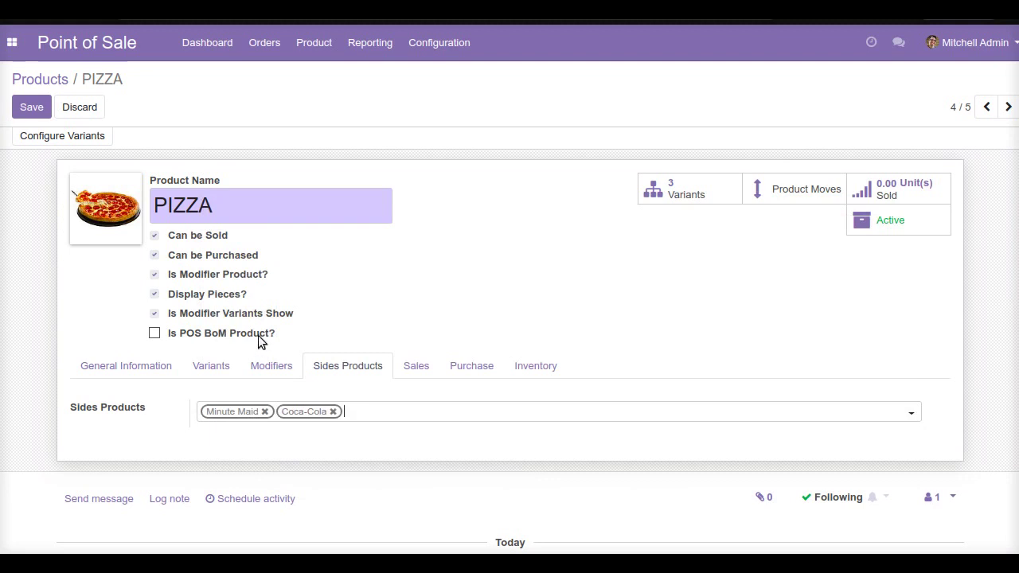
click(32, 107)
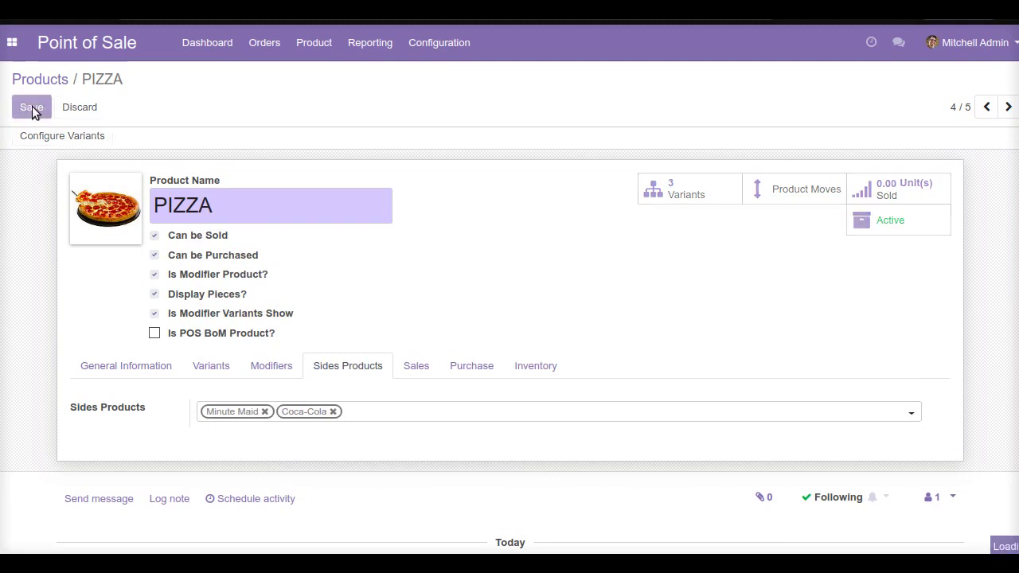
Review PIZZA's sales settings and variants, plus the lists of modifiers and modifiers groups.
click(412, 360)
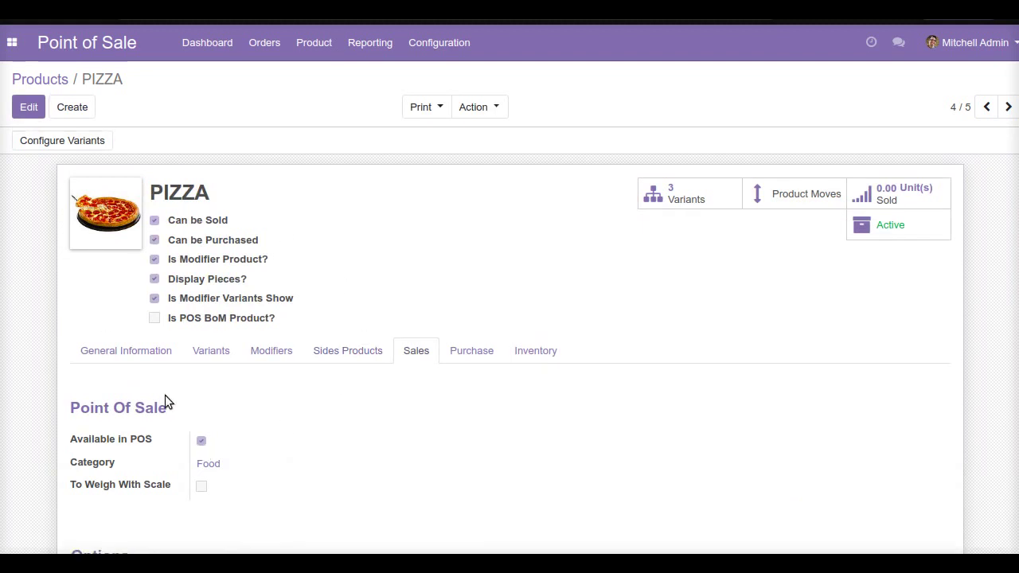
click(215, 354)
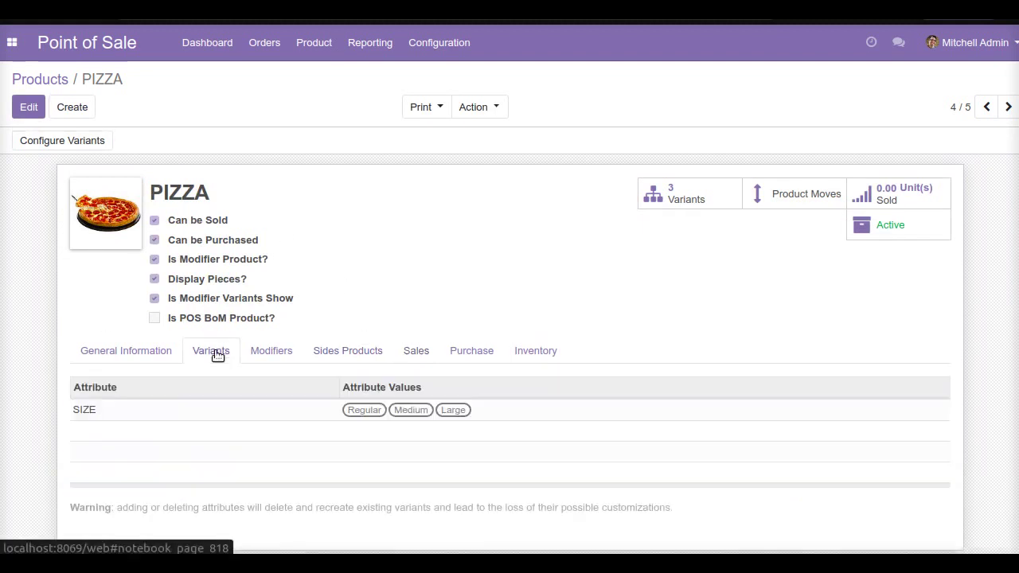
click(308, 50)
click(336, 136)
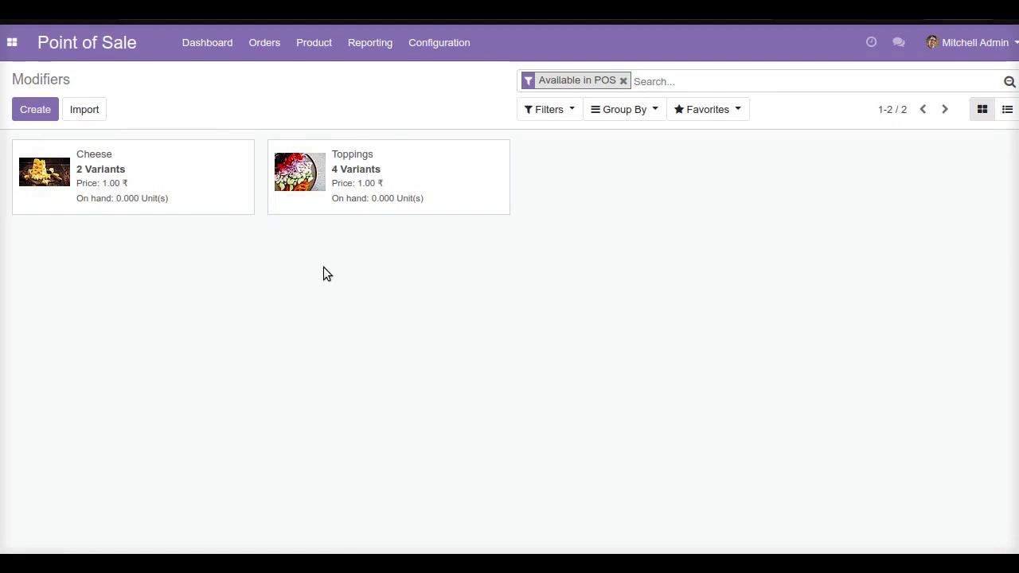
click(314, 42)
click(365, 159)
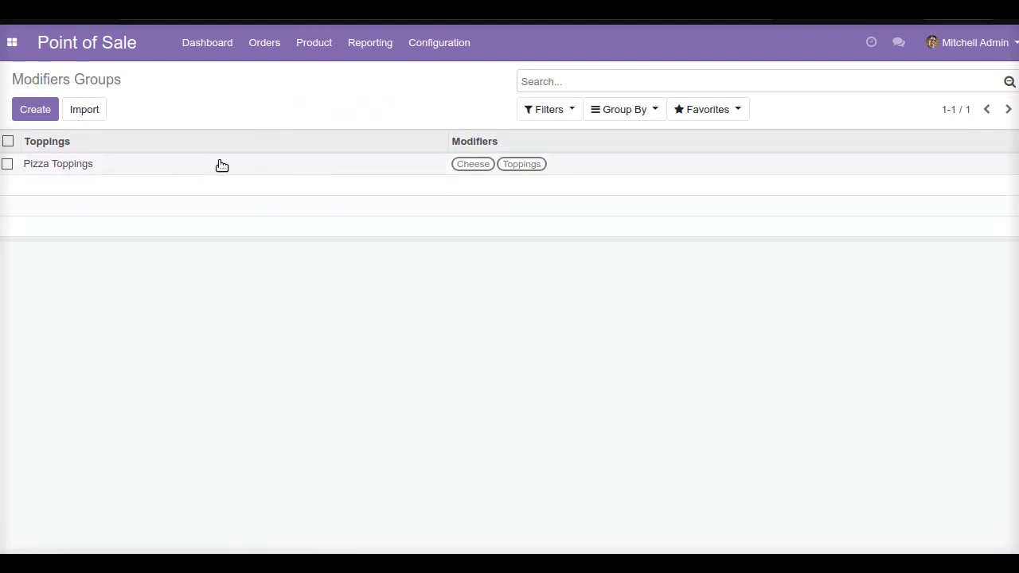
Reopen the PIZZA product and check its variants, assigned modifiers and sides products.
click(318, 46)
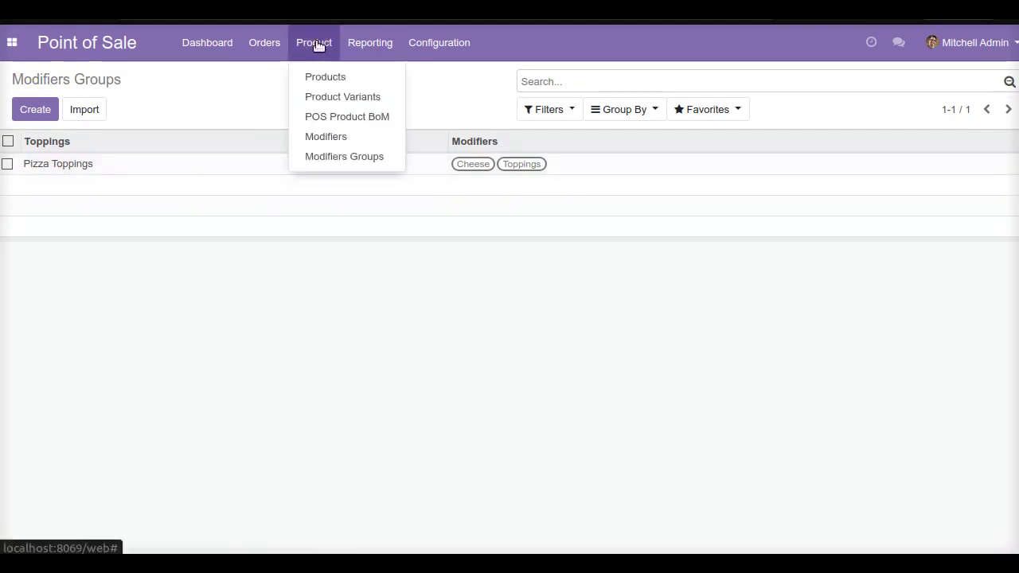
click(333, 75)
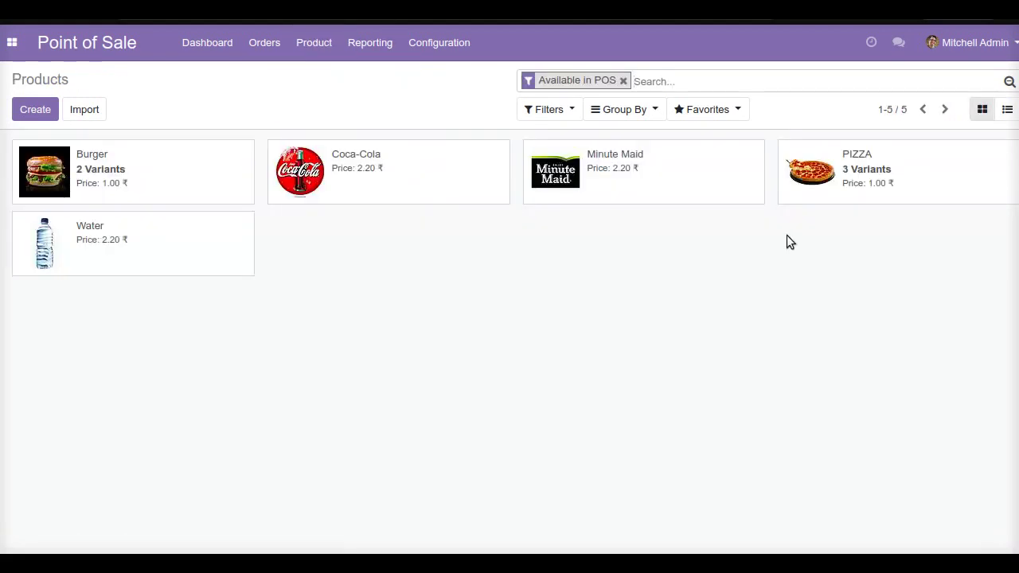
click(899, 184)
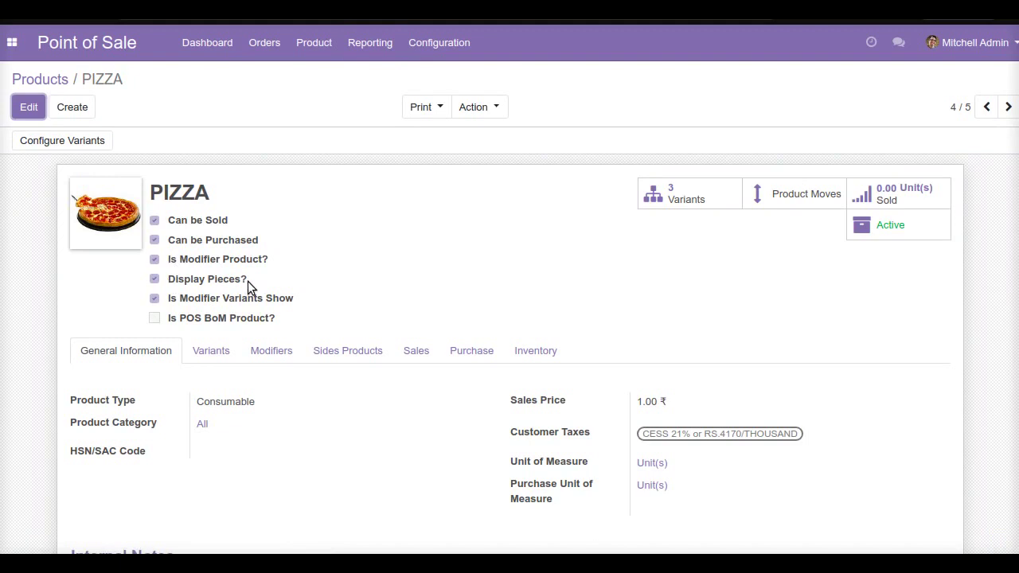
click(210, 358)
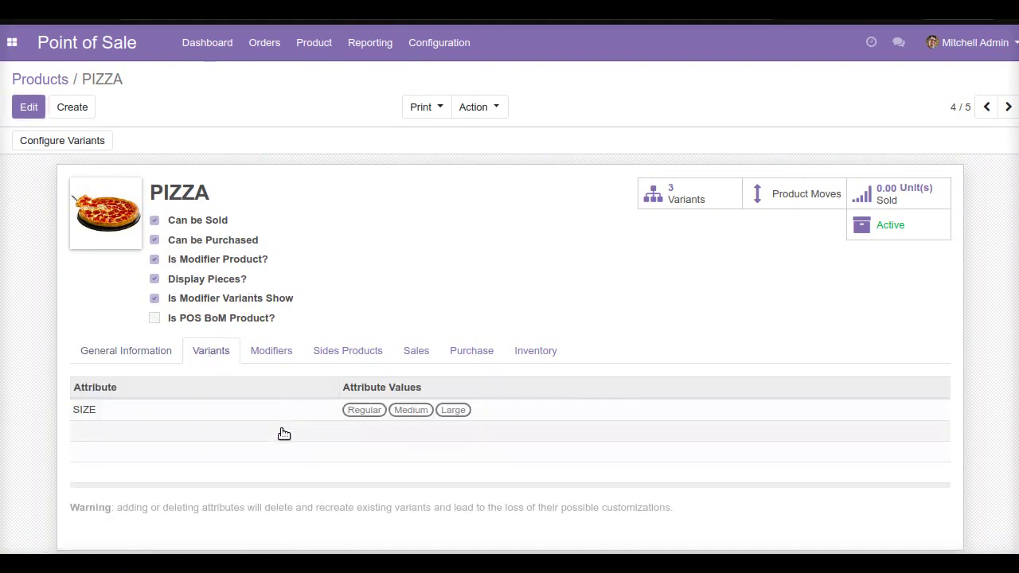
click(283, 358)
scroll(269, 503, down, 3)
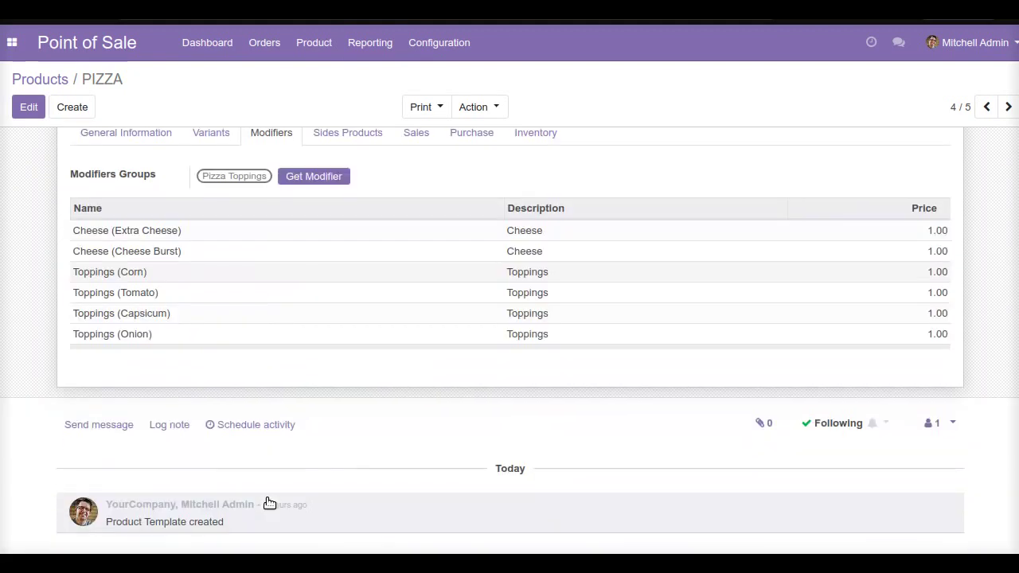
click(351, 134)
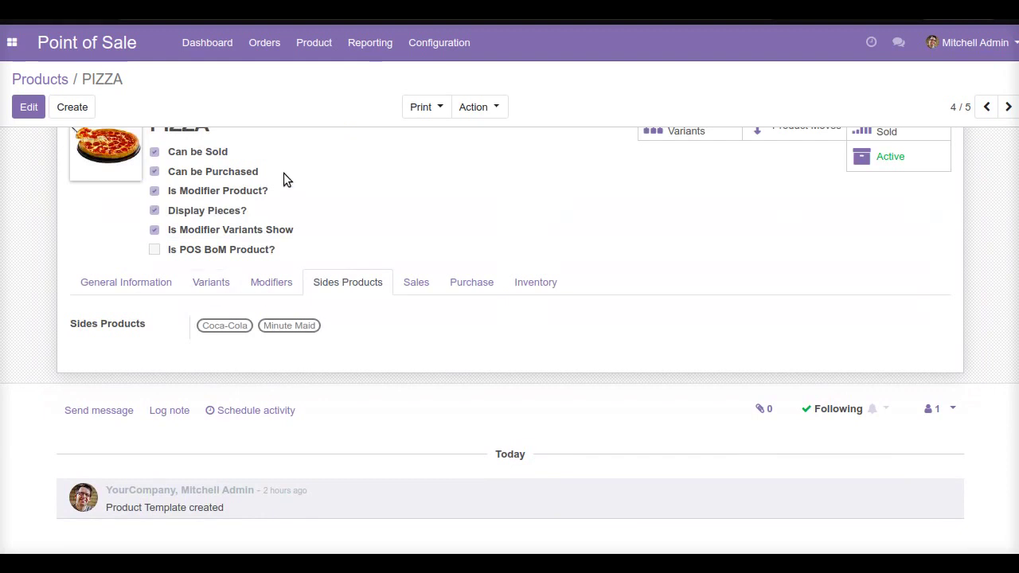
scroll(283, 173, up, 1)
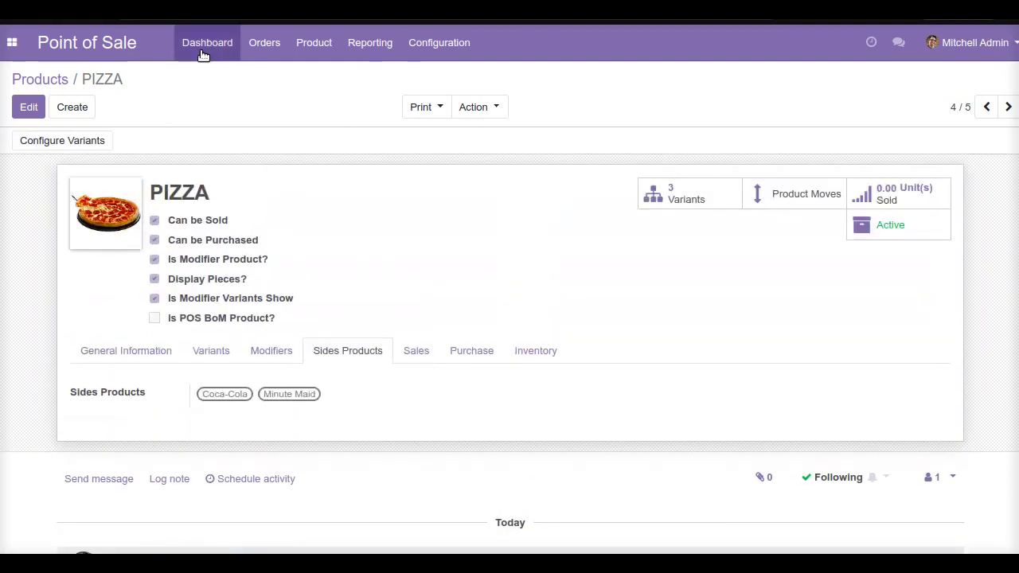
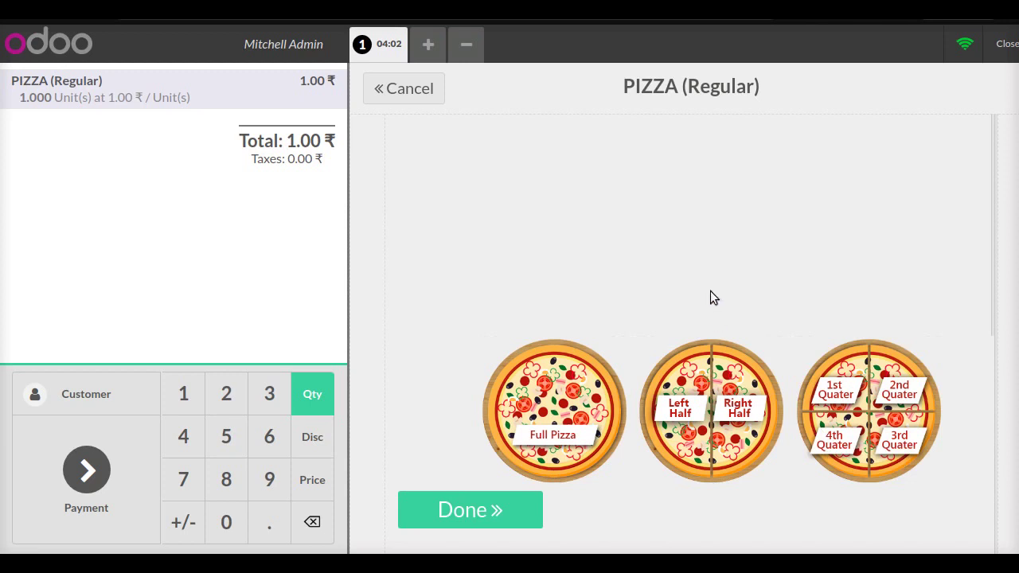
Add the Extra Cheese and Corn modifiers to the left half of the PIZZA (Regular) order line.
click(687, 406)
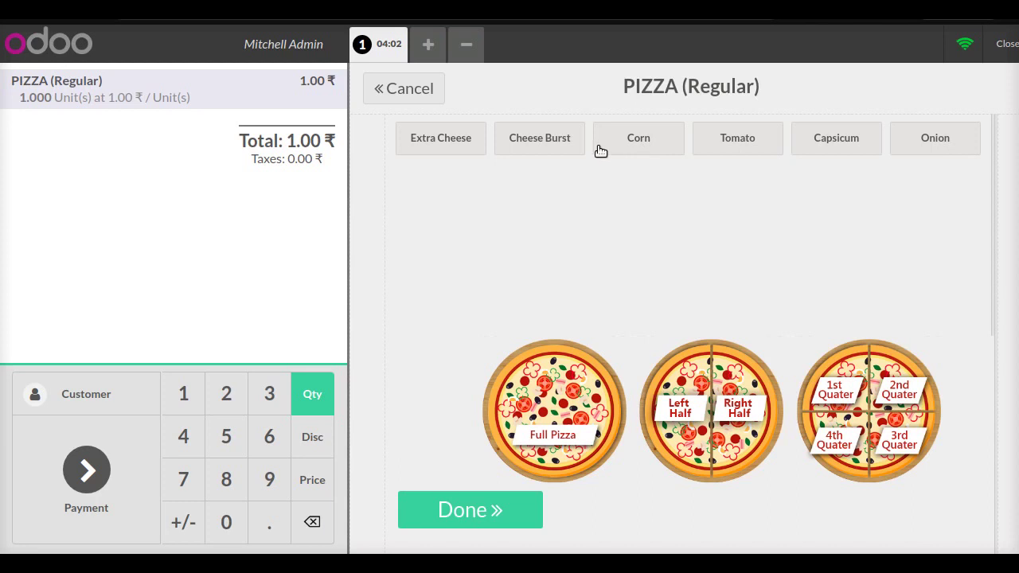
click(458, 146)
click(462, 209)
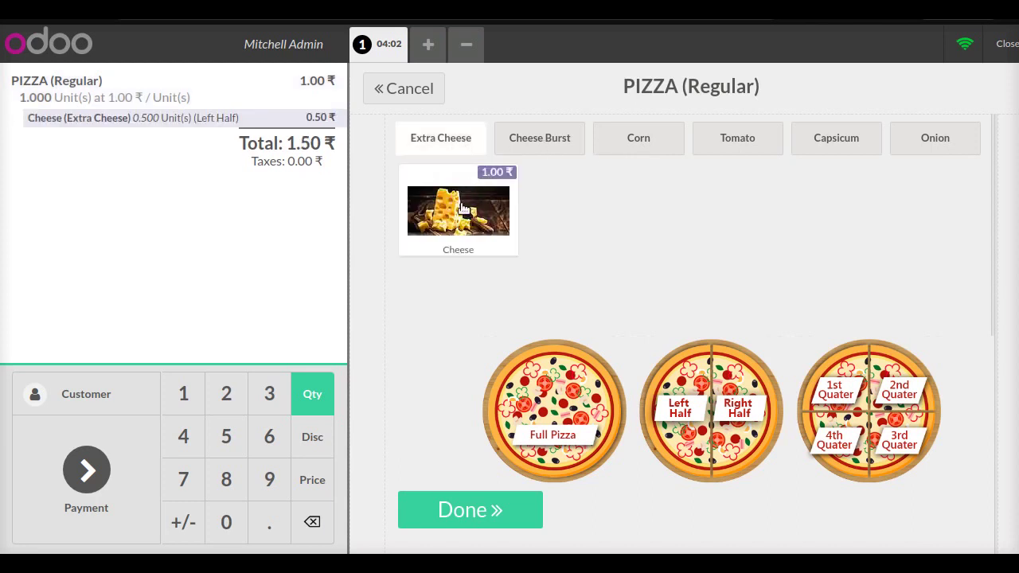
click(651, 147)
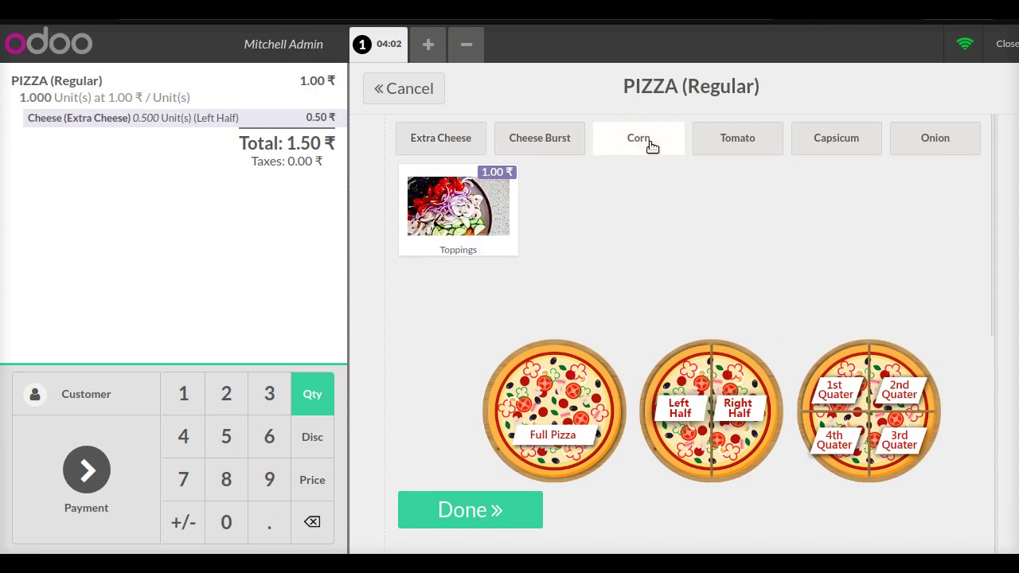
click(507, 223)
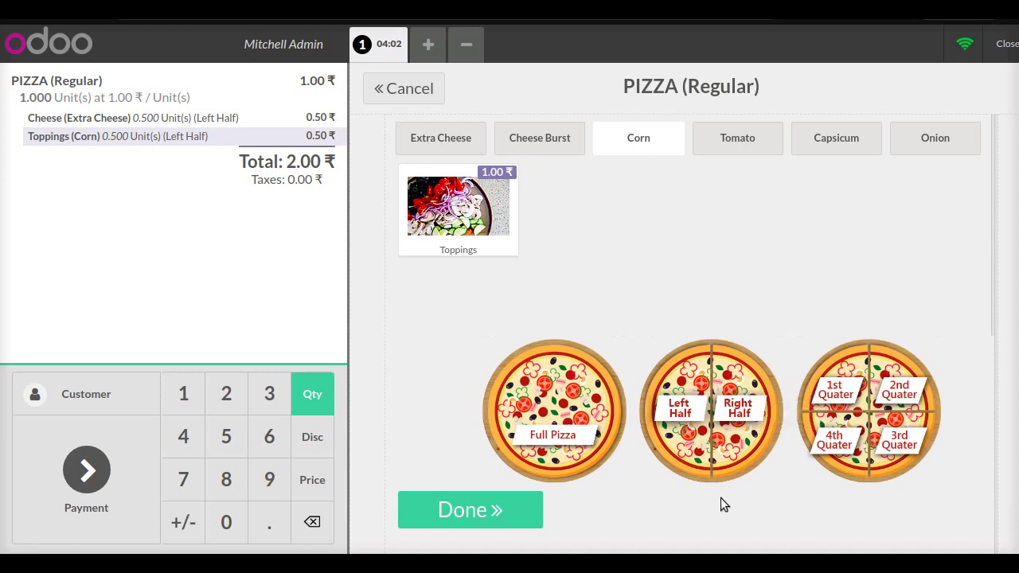
Add the Tomato and Capsicum toppings to the right half of the PIZZA (Regular) order line.
click(736, 418)
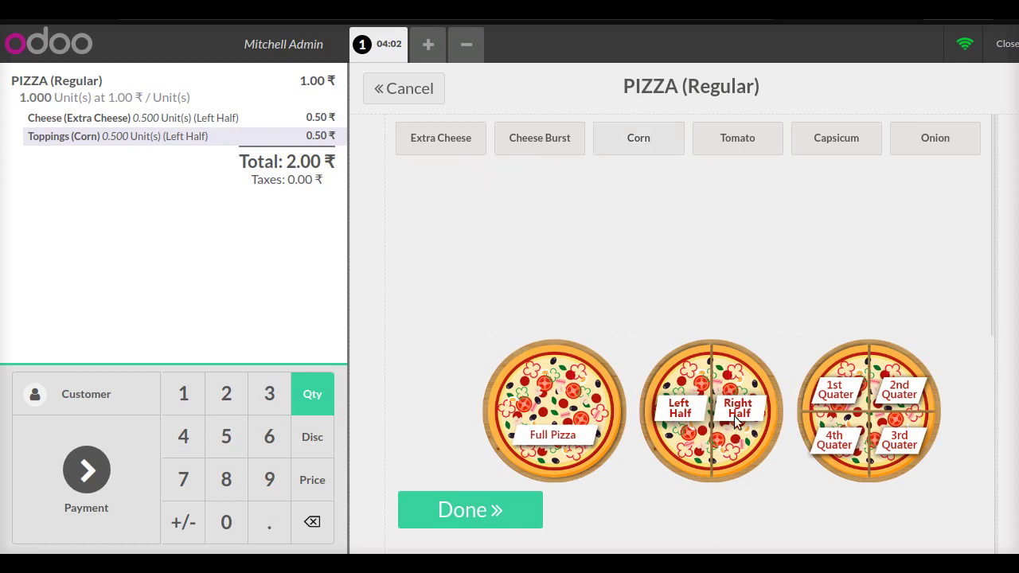
click(738, 140)
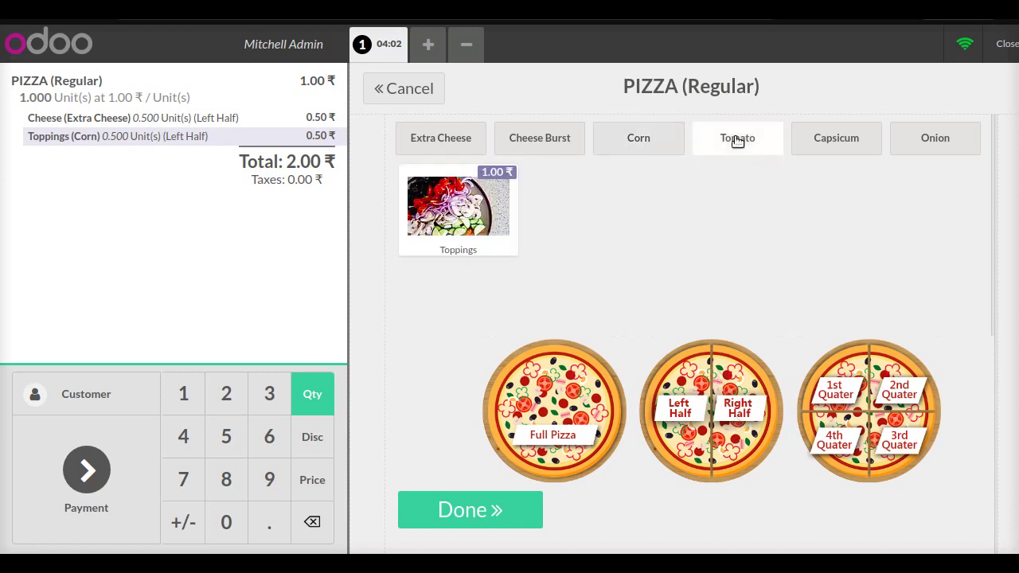
click(481, 207)
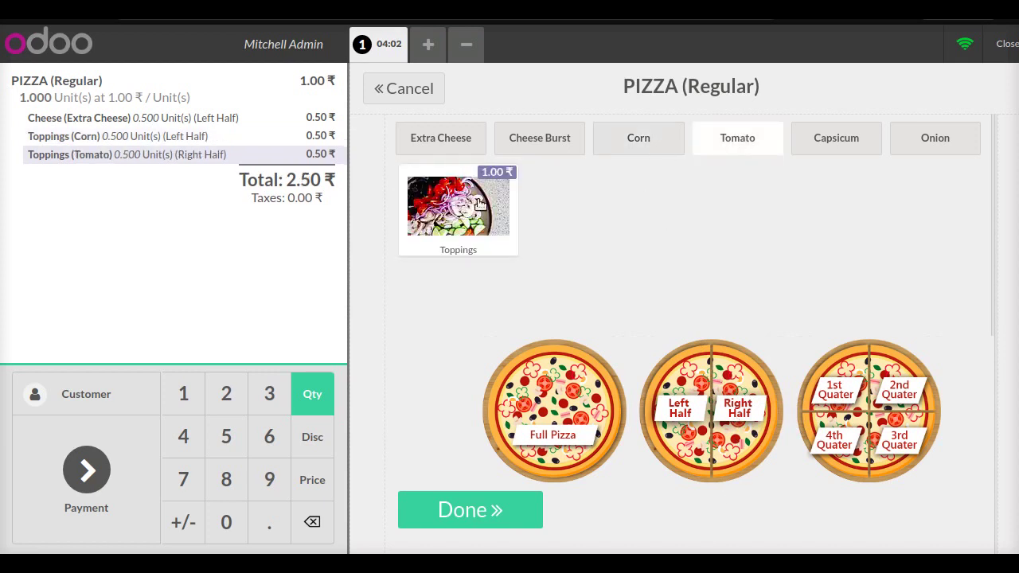
click(823, 145)
click(462, 213)
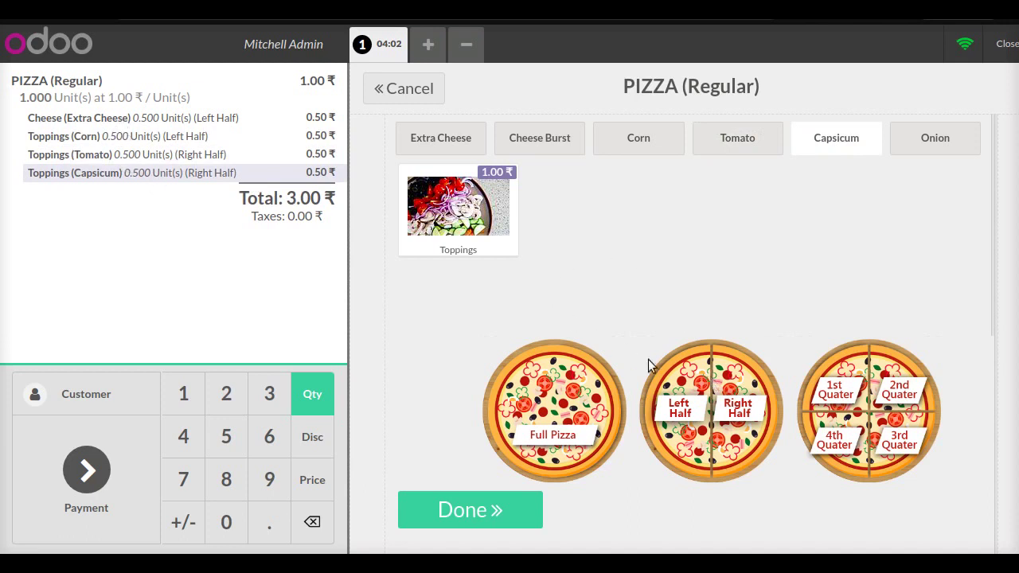
Finish the pizza's modifiers, add Coca-Cola as its side and return to the full product list.
click(486, 510)
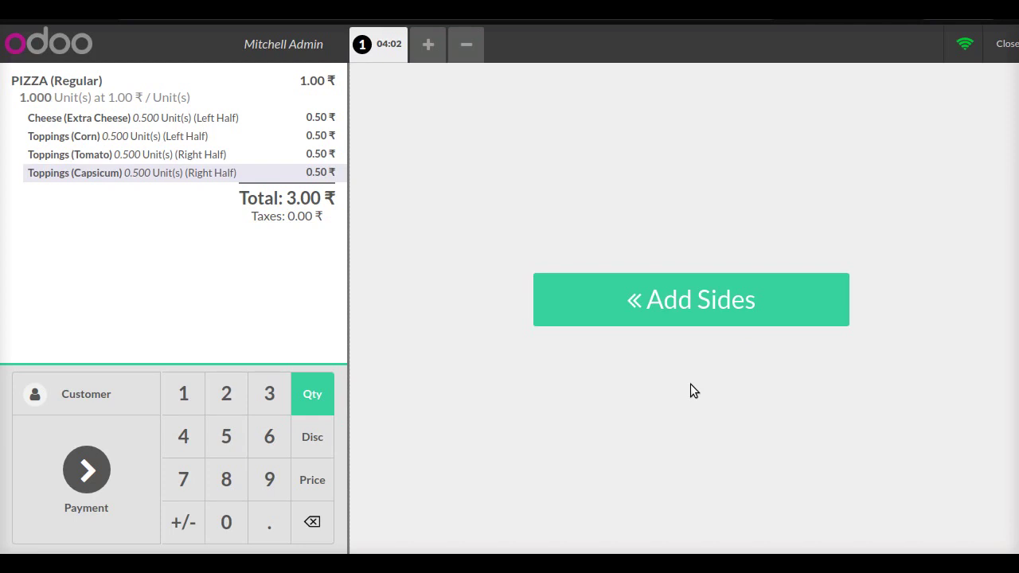
click(692, 307)
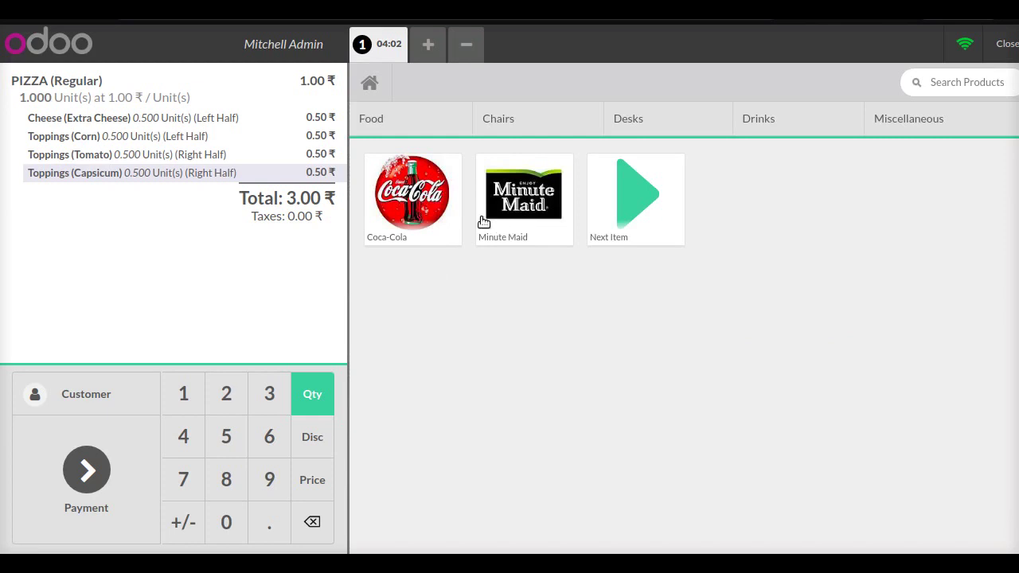
click(426, 195)
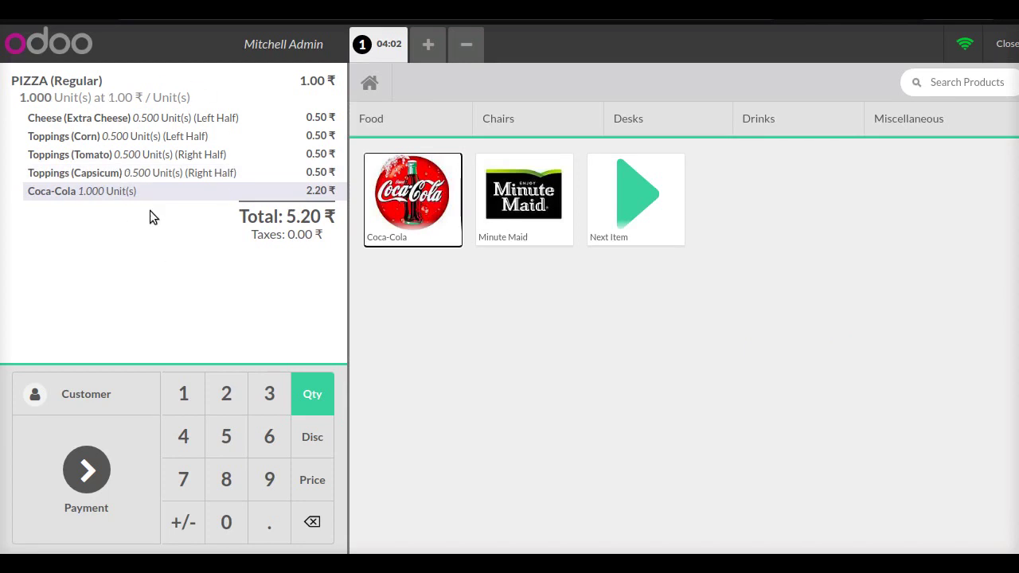
click(609, 201)
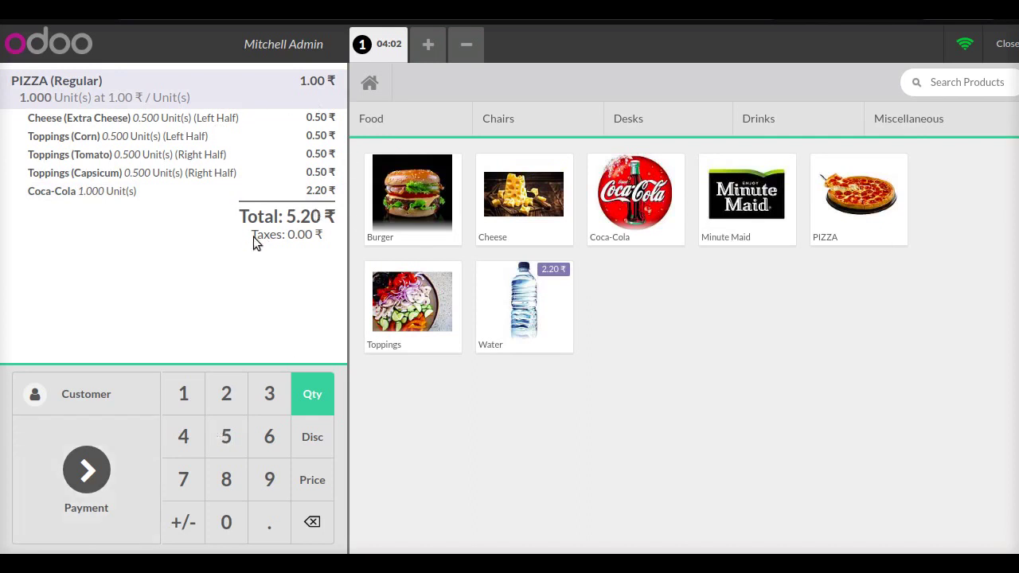
Pay the order with 6.00 in cash, validate it and start the next order.
click(119, 472)
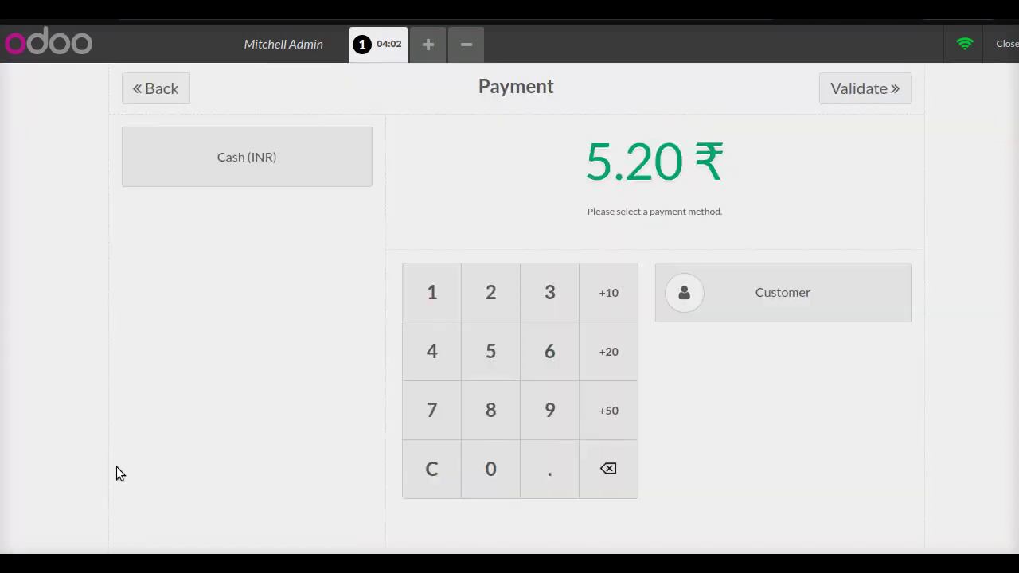
click(542, 358)
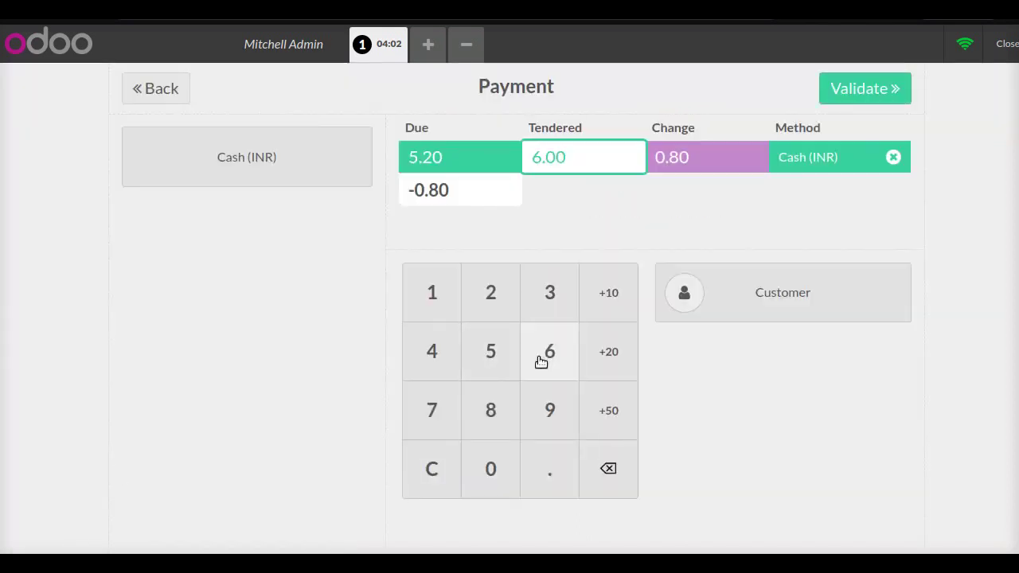
click(848, 94)
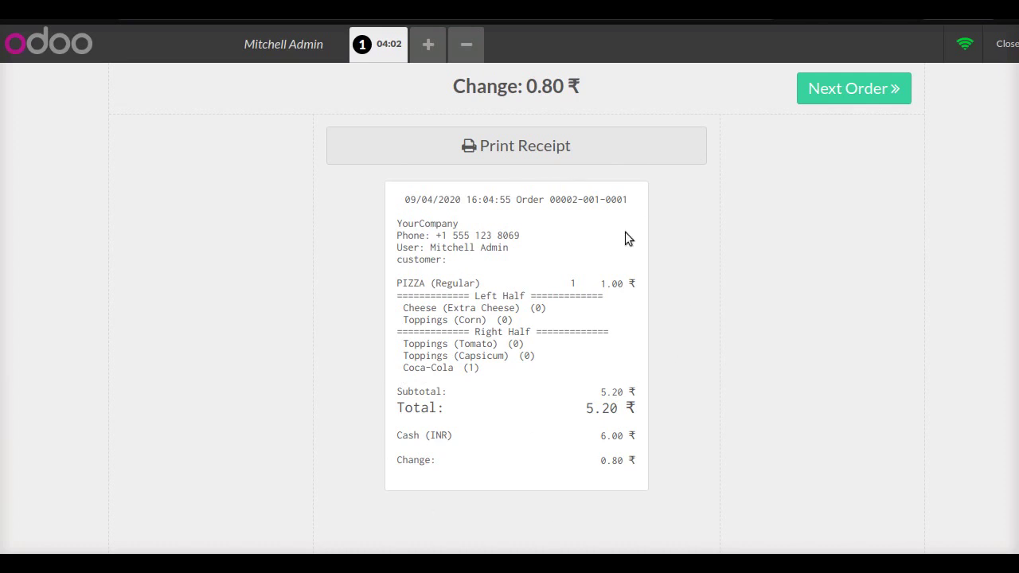
click(846, 90)
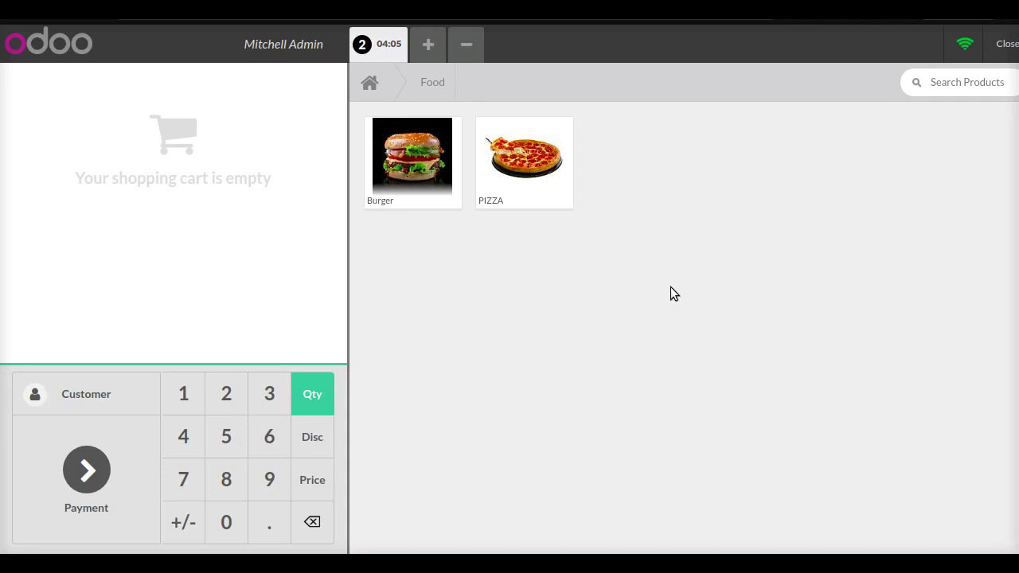
Leave the shop's selling screen, enable Is POS BoM Product on the PIZZA product and save it.
click(1005, 45)
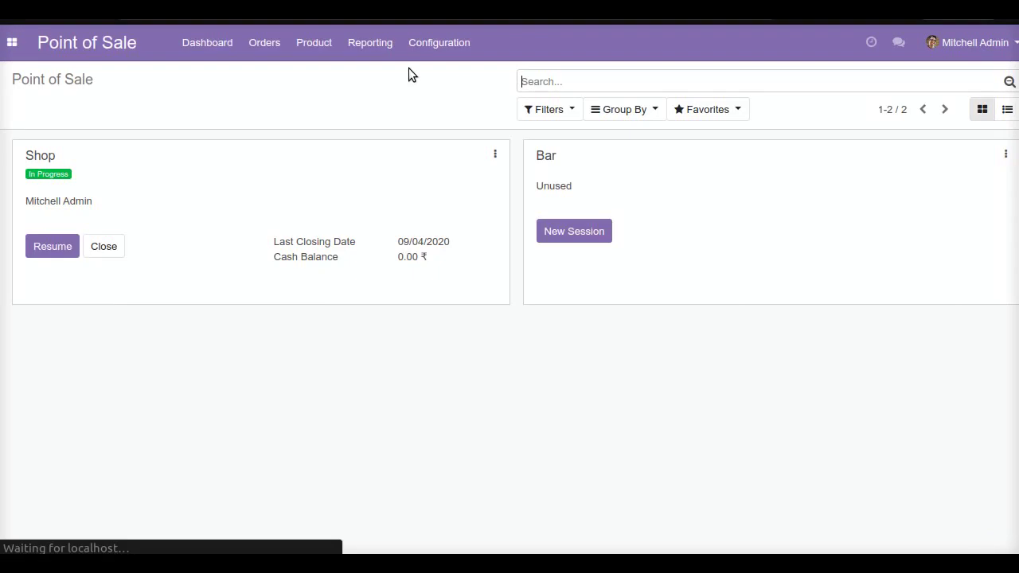
click(322, 51)
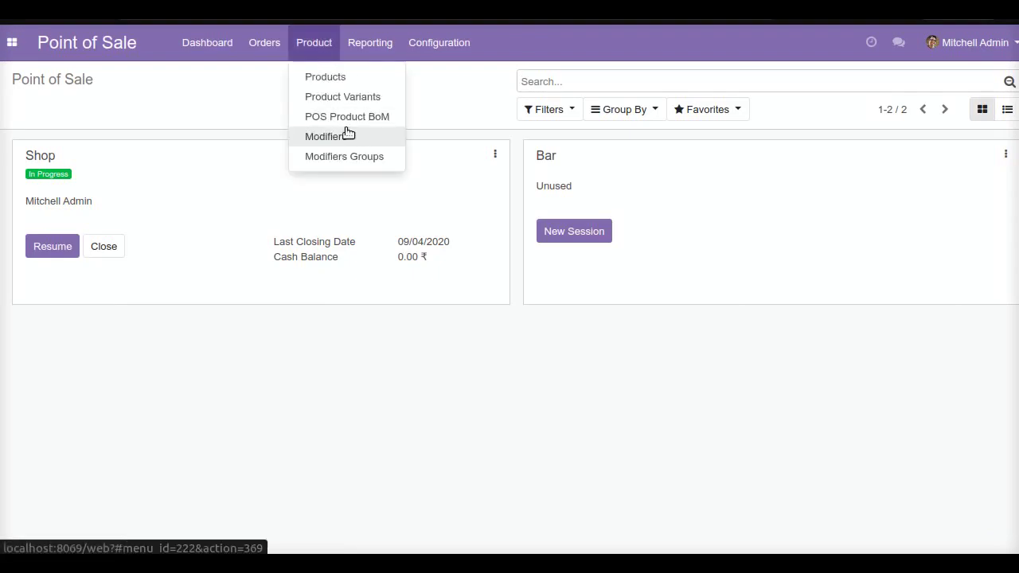
click(343, 80)
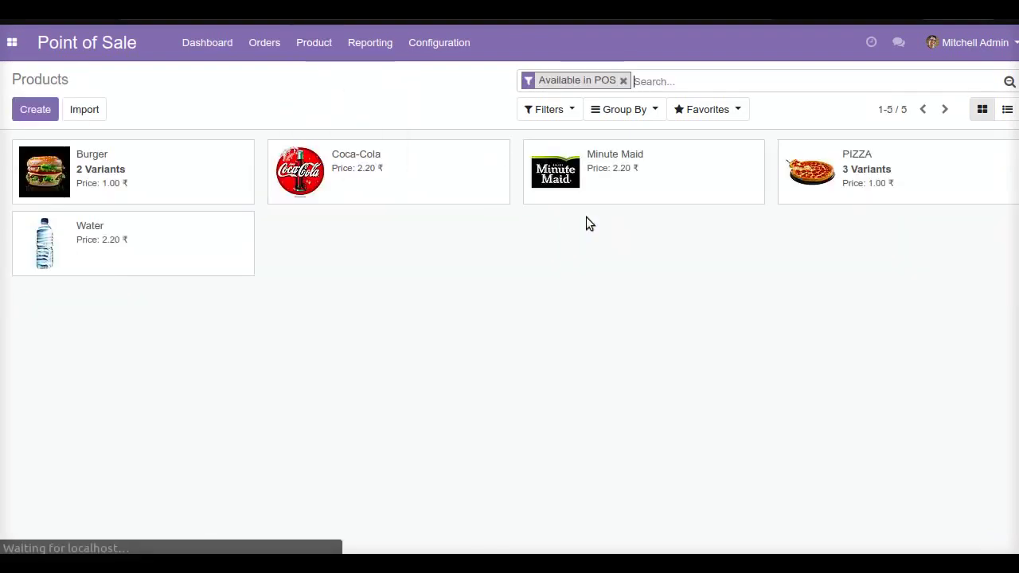
click(895, 195)
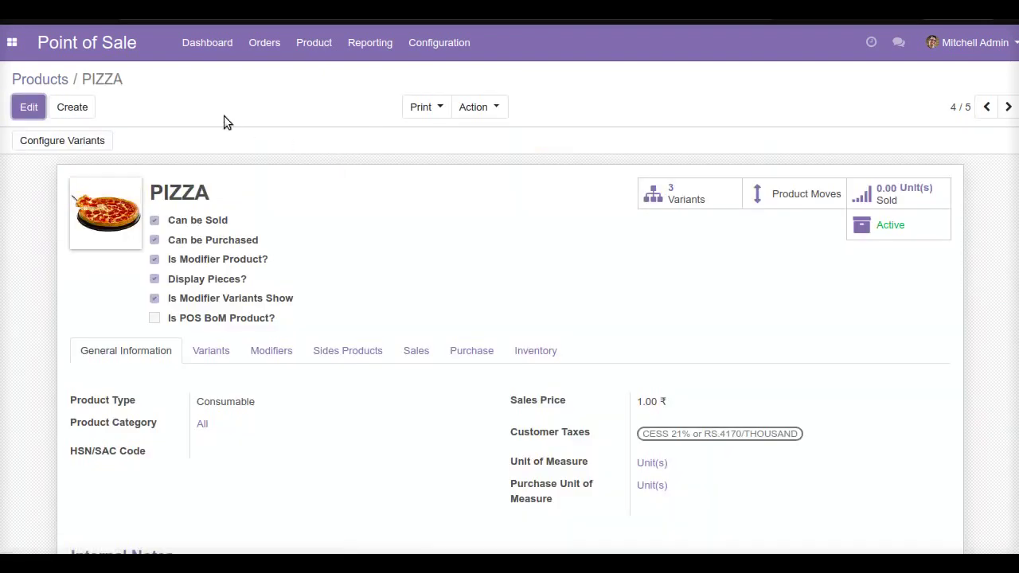
click(31, 107)
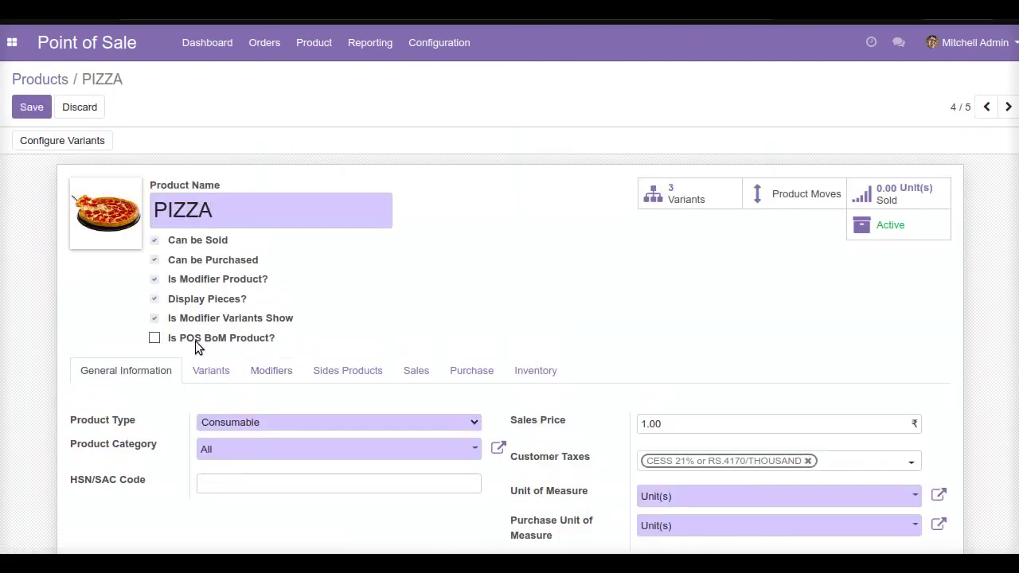
click(156, 340)
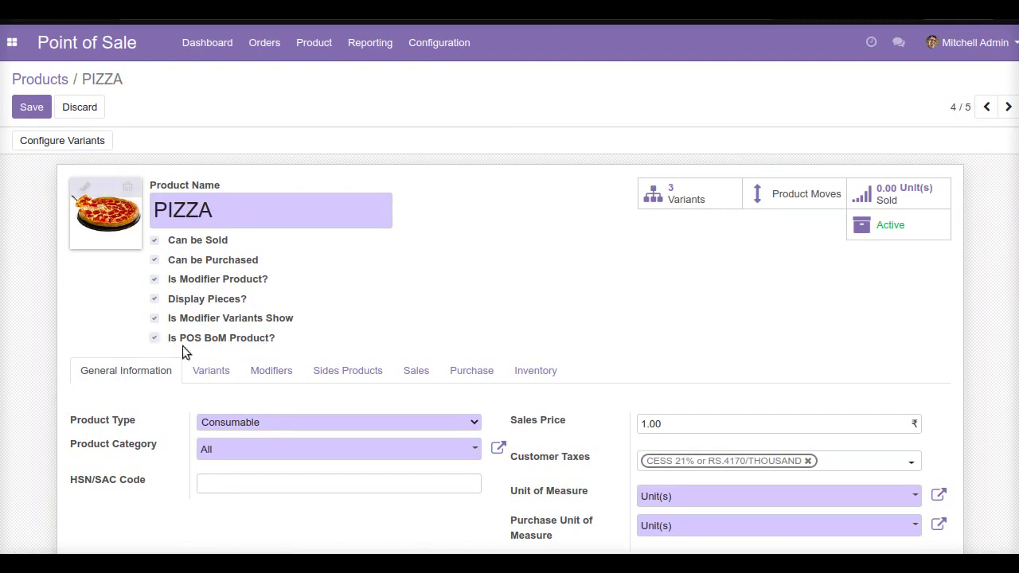
click(31, 107)
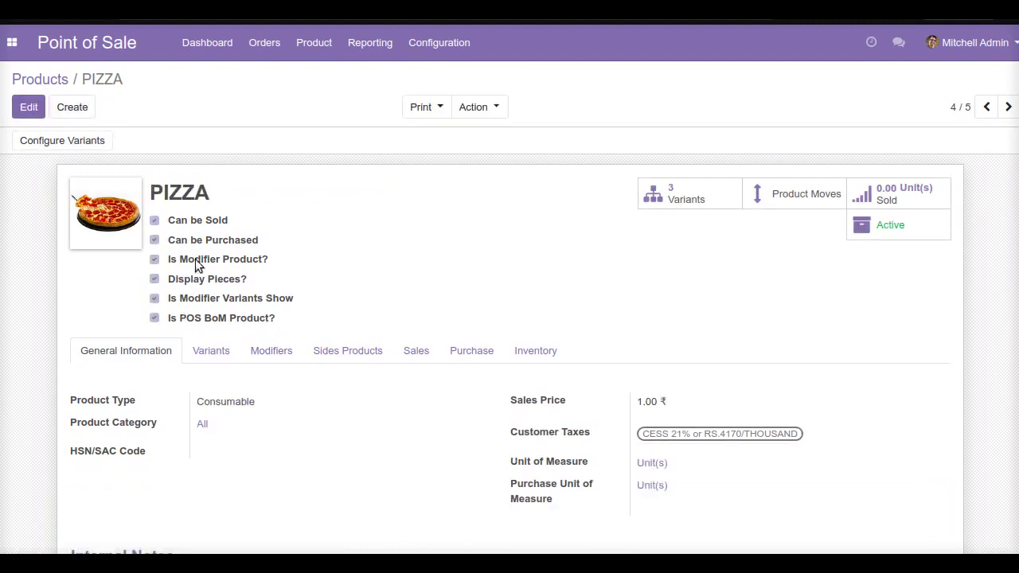
Create a new POS product BoM for PIZZA (Regular).
click(322, 54)
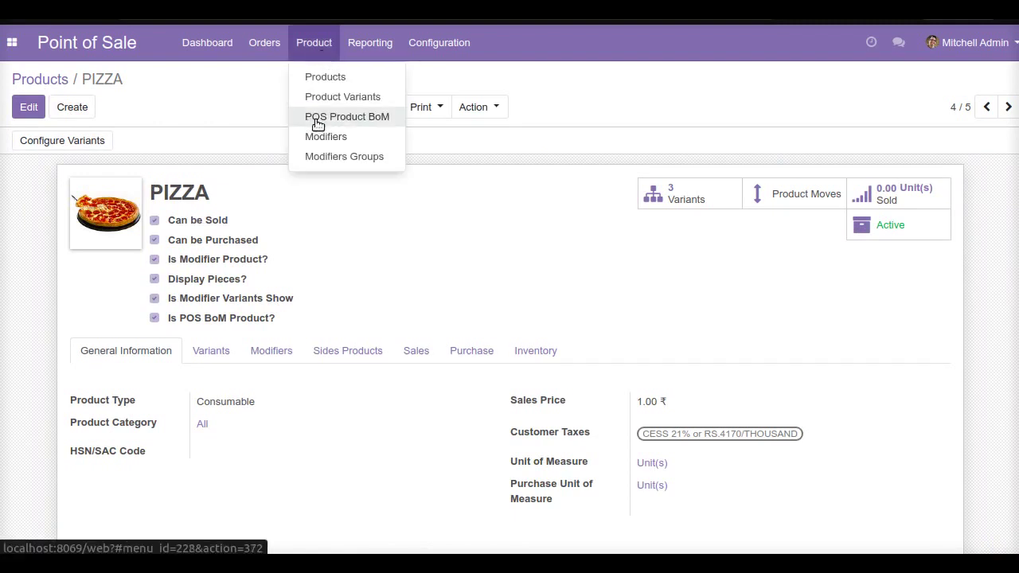
click(390, 123)
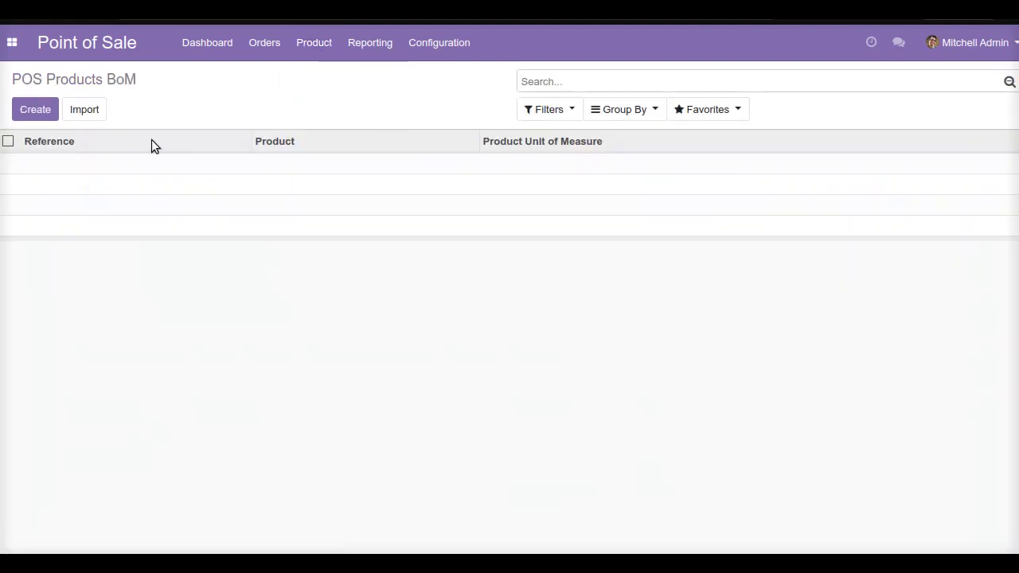
click(40, 119)
click(288, 235)
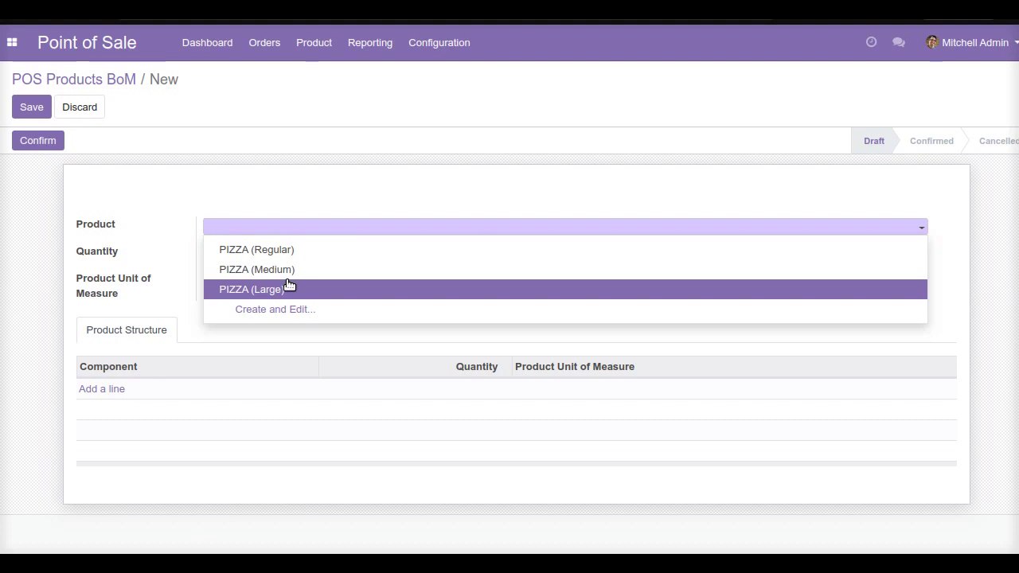
click(252, 250)
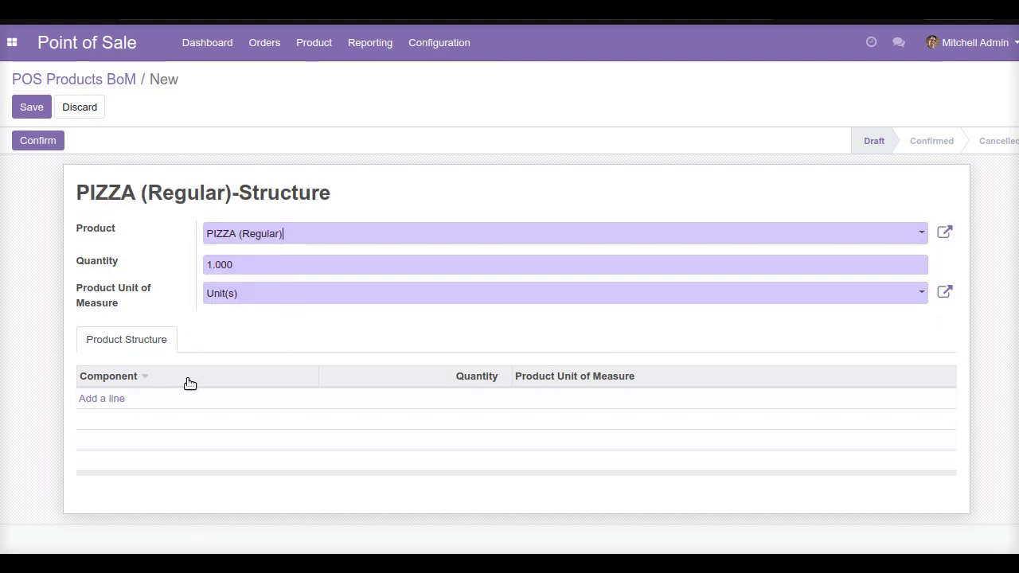
Add Pizza Base as a component in the PIZZA (Regular) product structure.
click(108, 399)
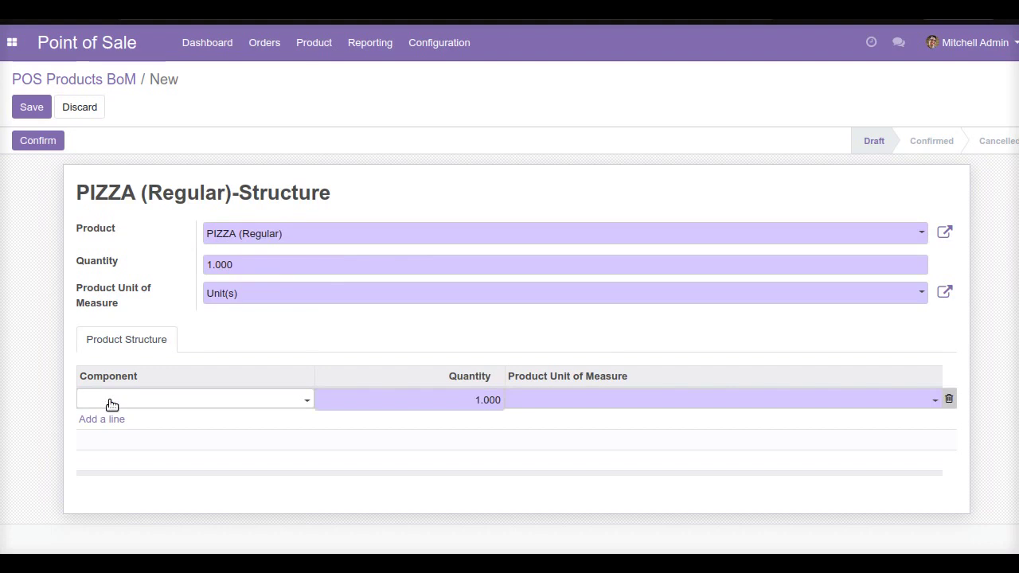
text(base)
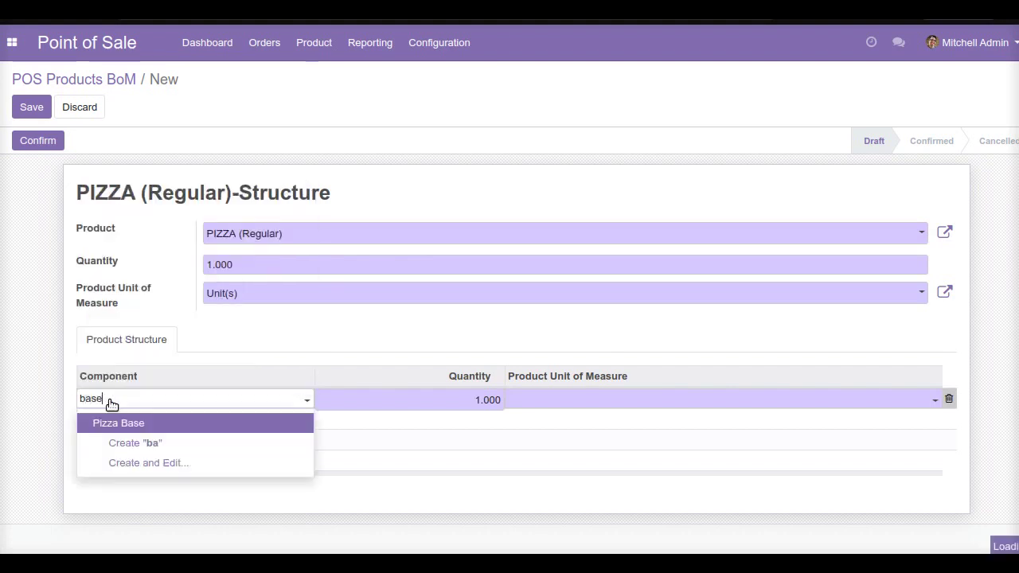
click(183, 419)
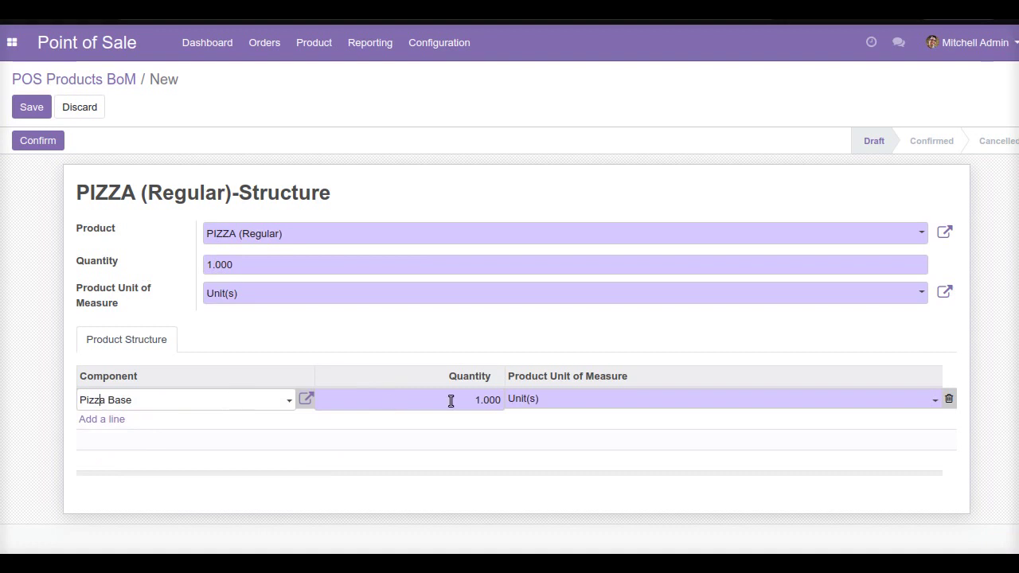
click(445, 345)
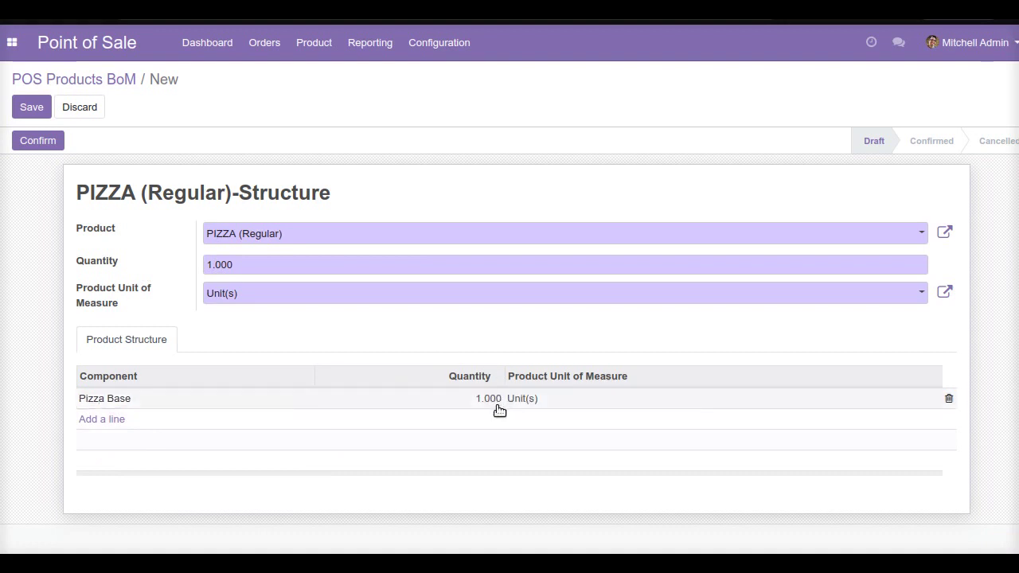
Add Pizza Spread as a component with a quantity of 250 g.
click(118, 424)
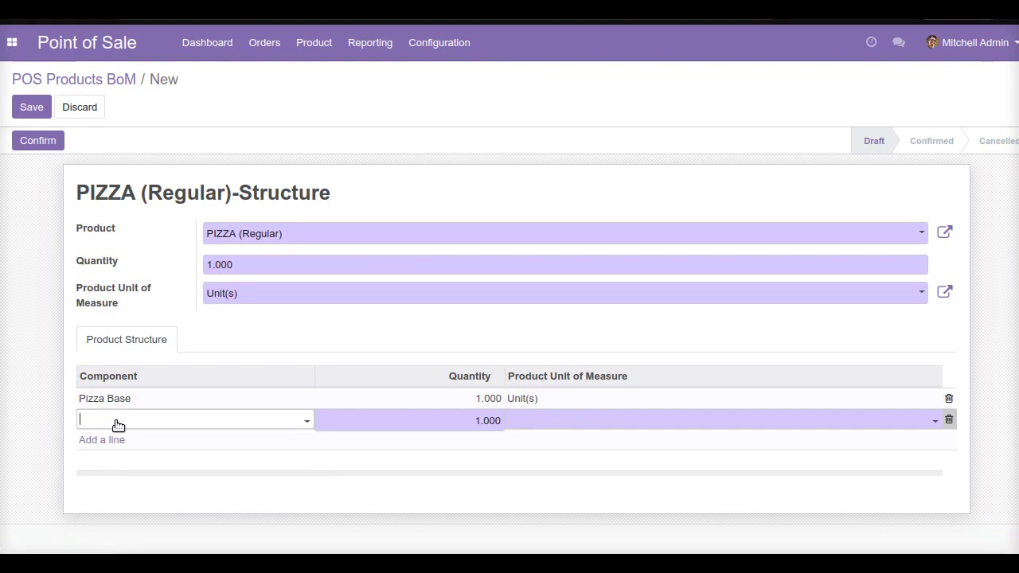
text(spre)
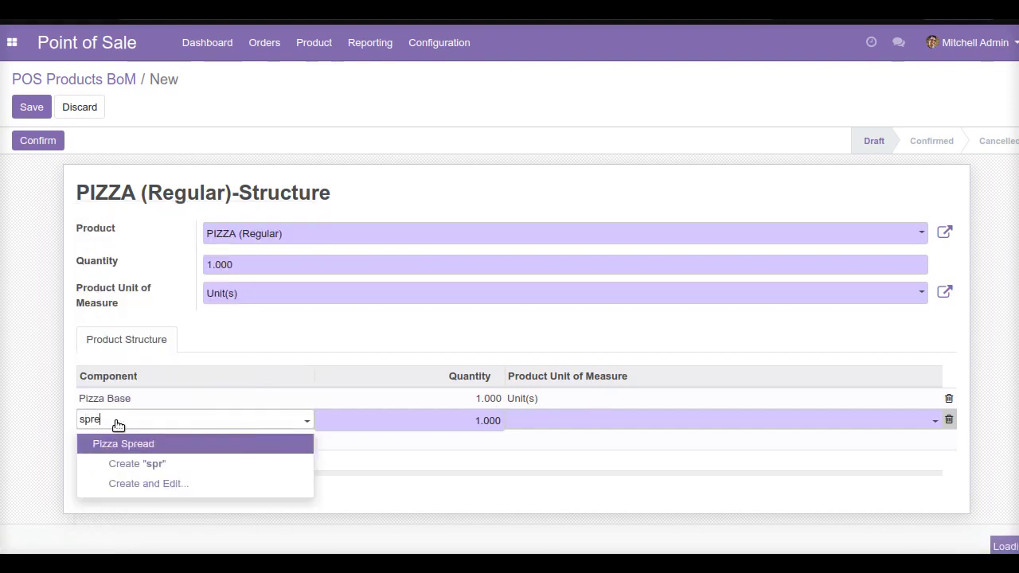
click(123, 443)
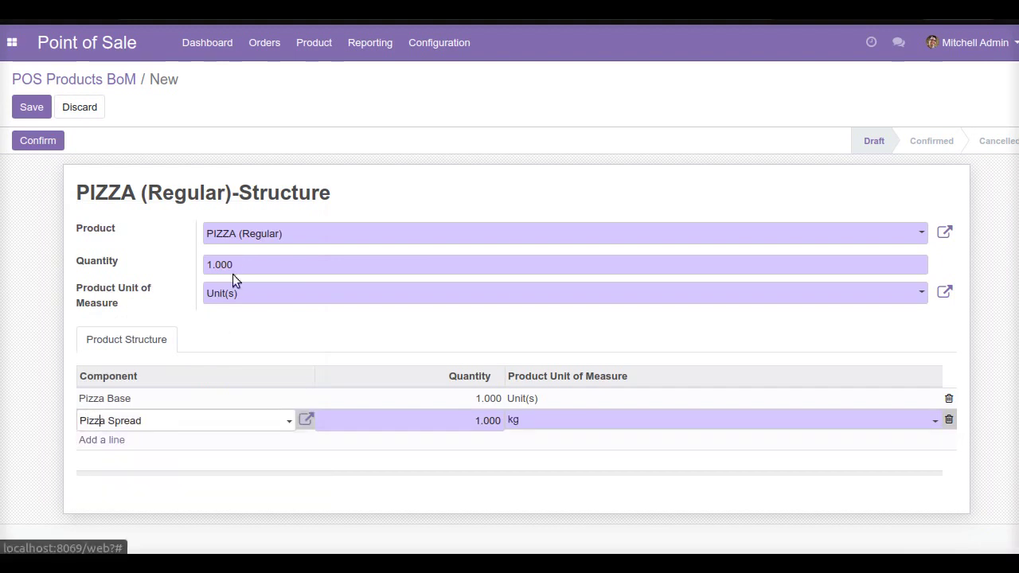
click(483, 422)
text(250)
click(539, 428)
key(BackSpace)
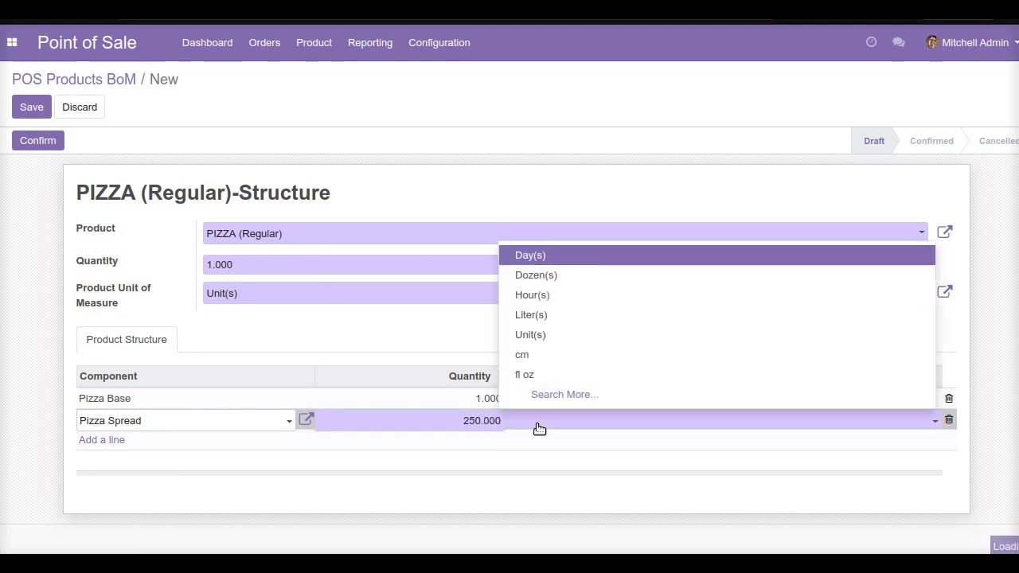
text(g)
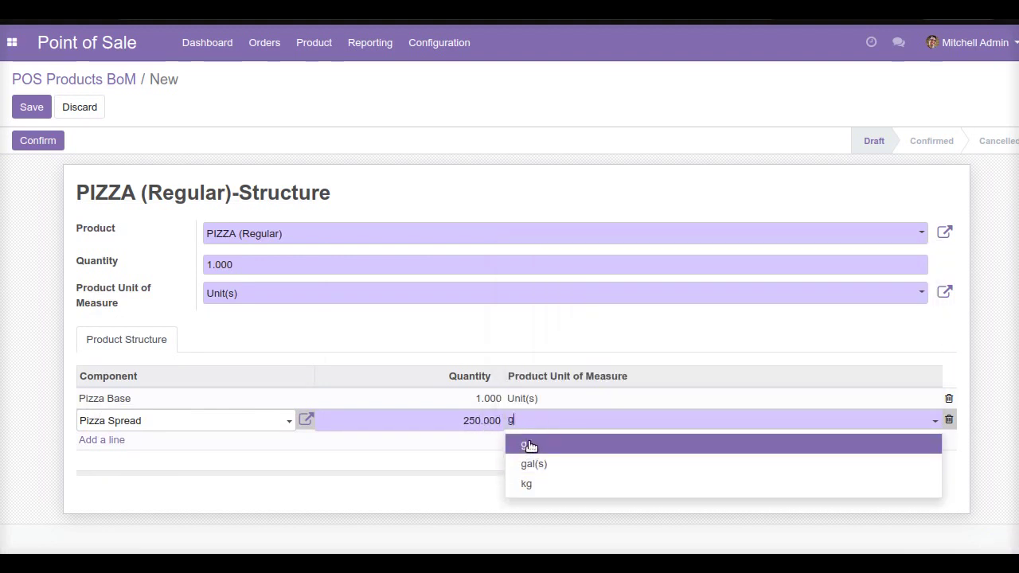
click(527, 445)
click(498, 334)
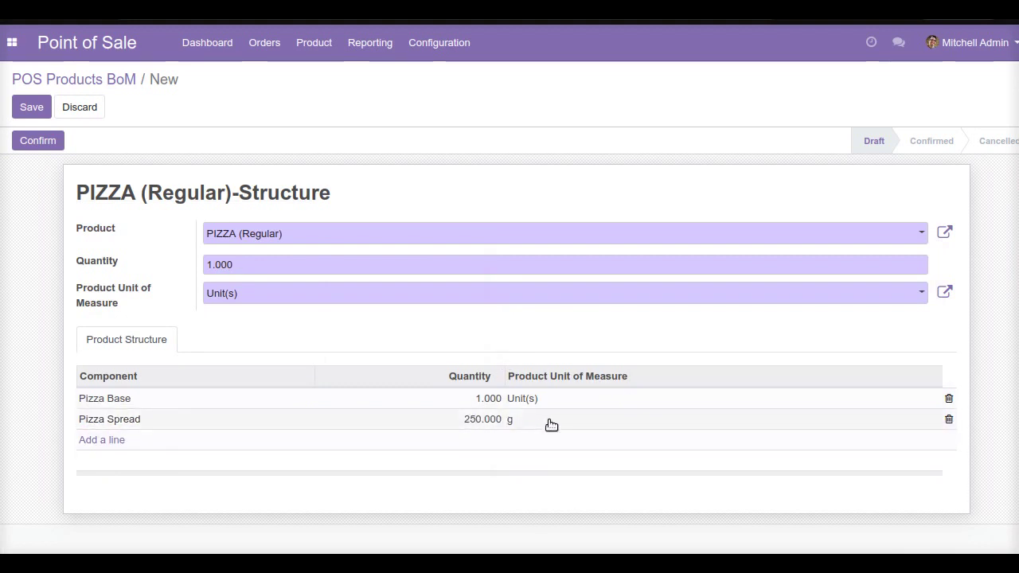
Add Salt as a third component with a quantity of 100.
click(116, 439)
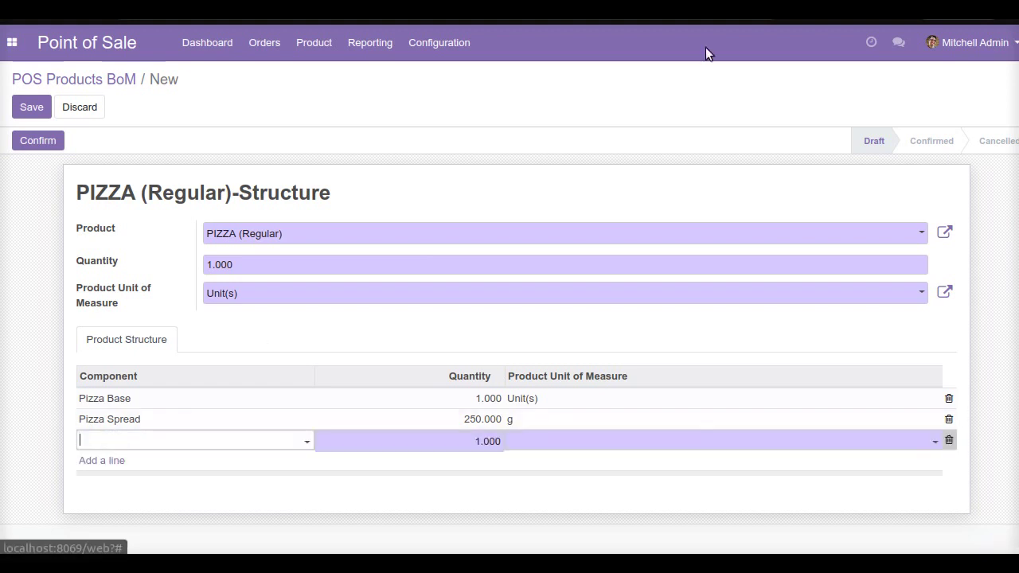
click(884, 29)
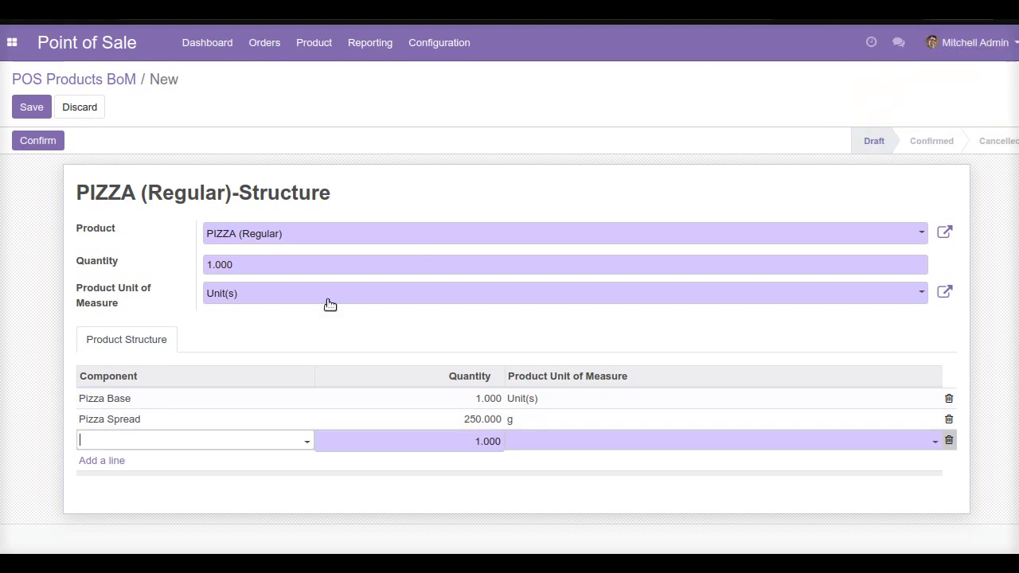
text(sa)
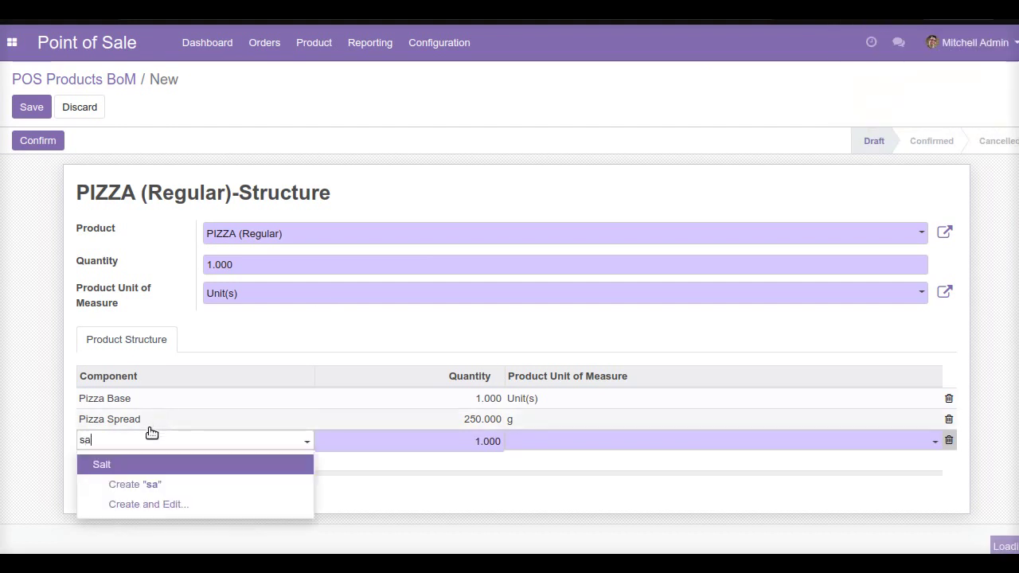
click(132, 472)
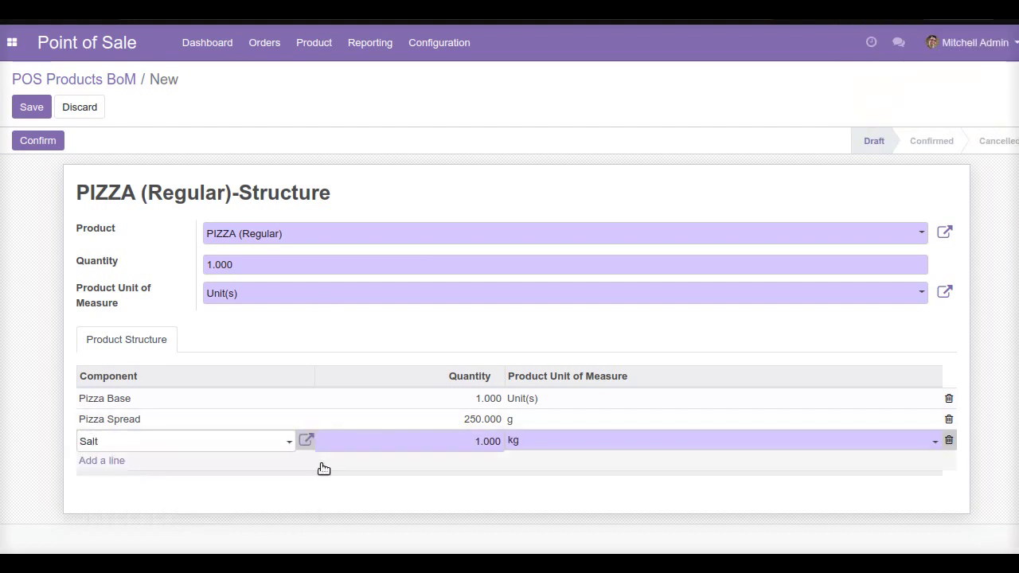
click(484, 441)
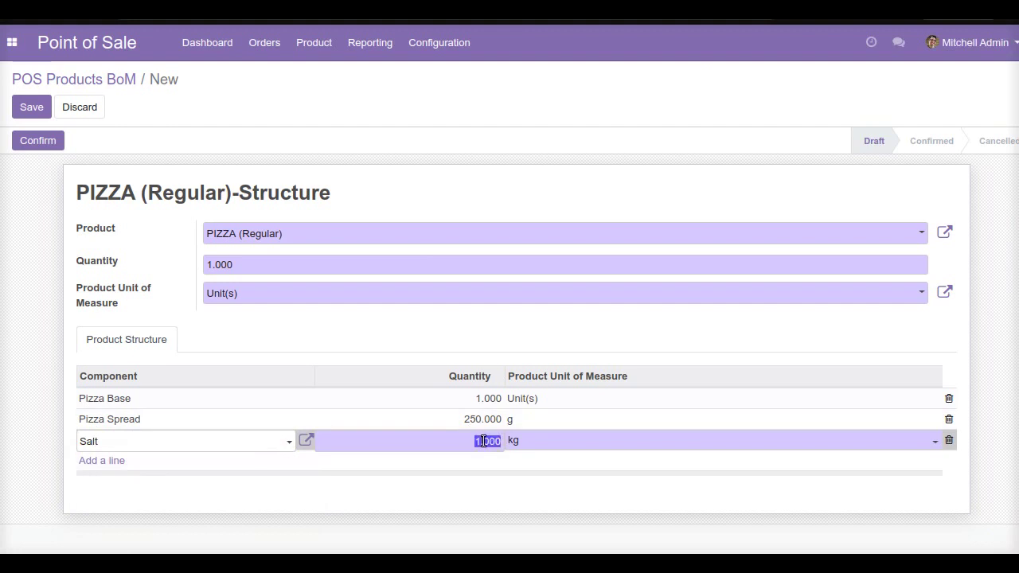
text(100)
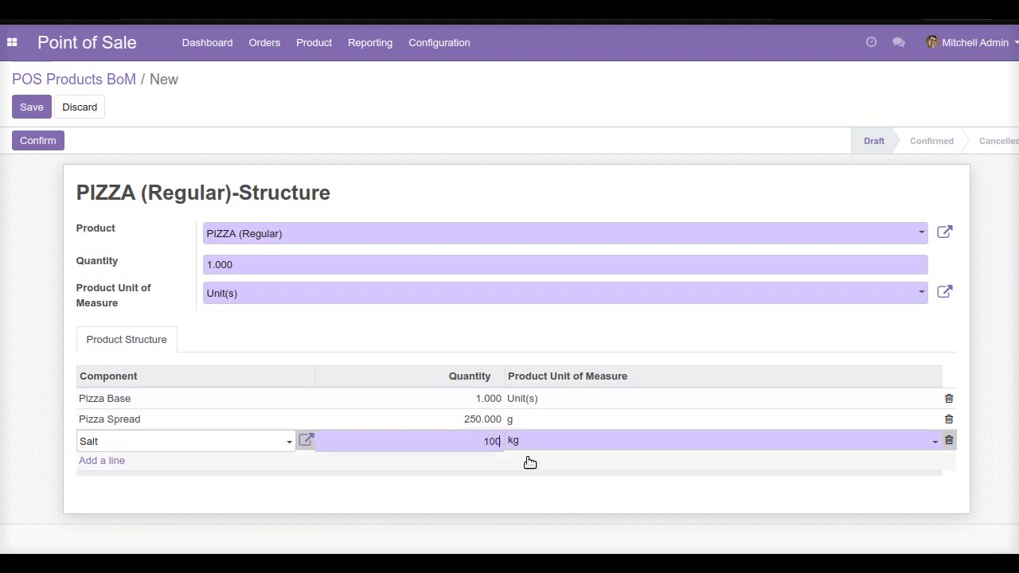
click(550, 441)
text(g)
click(598, 332)
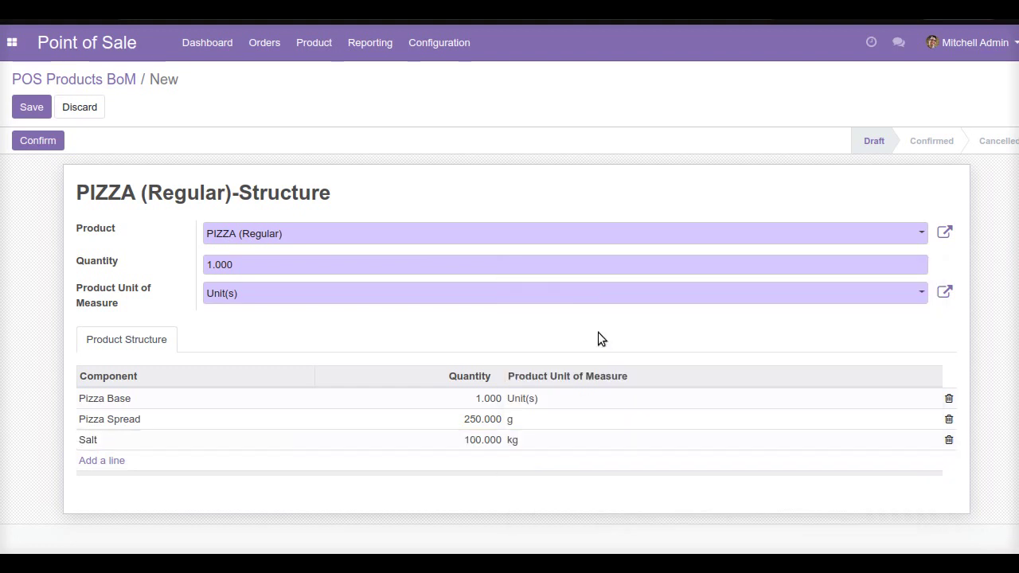
Set the Salt component's unit of measure to g and save the BoM.
click(515, 441)
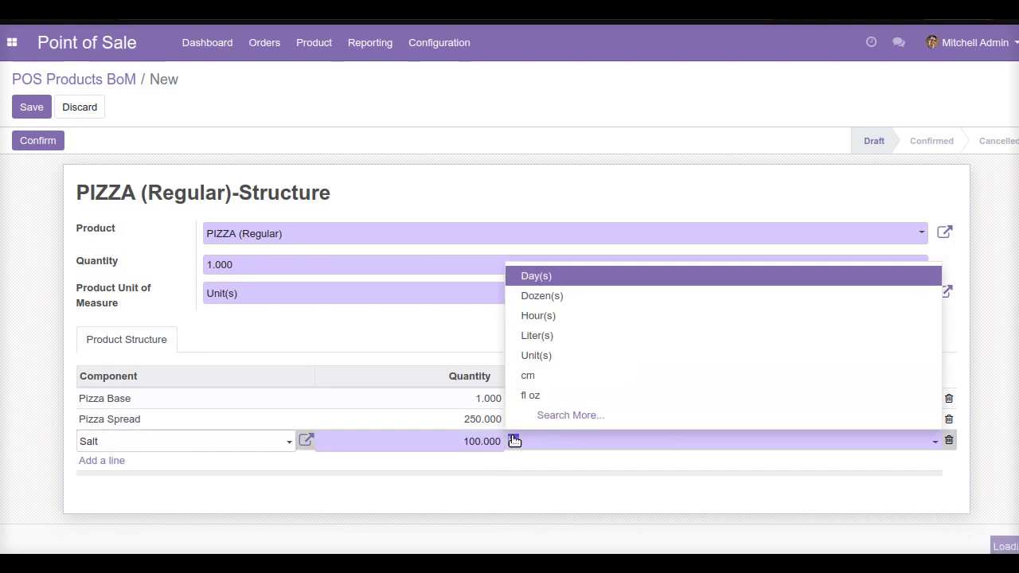
text(g)
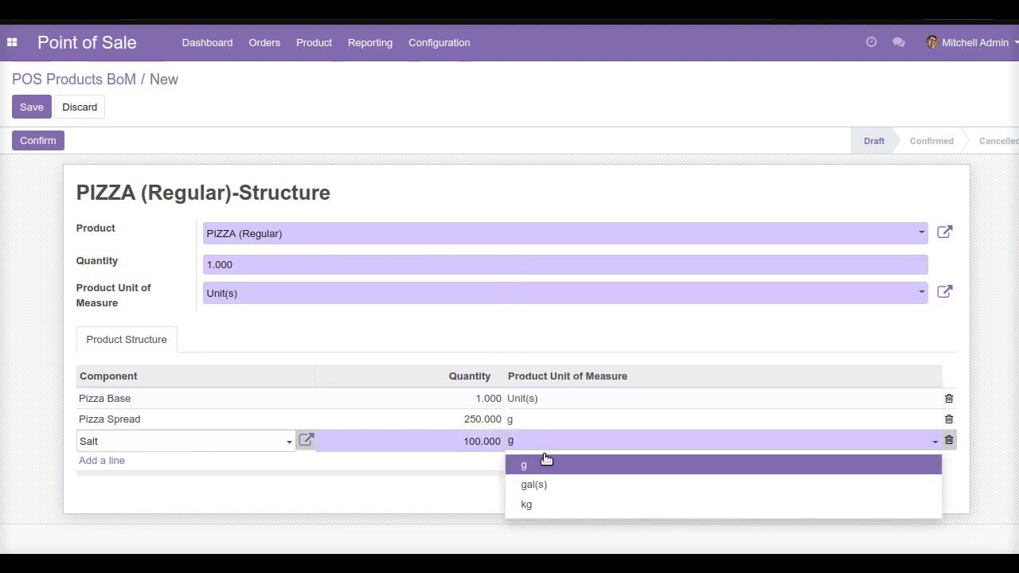
click(547, 462)
click(474, 333)
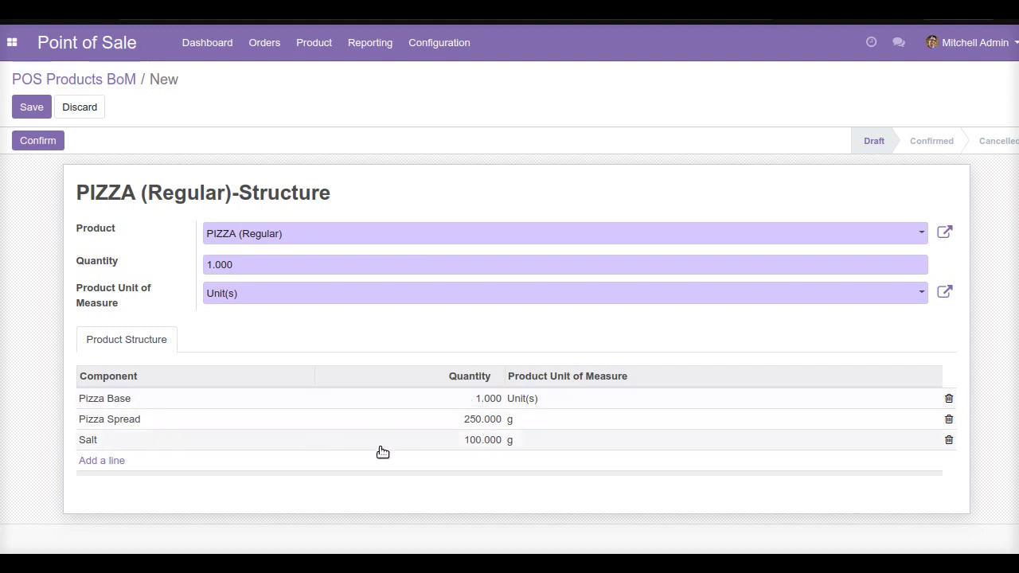
click(28, 110)
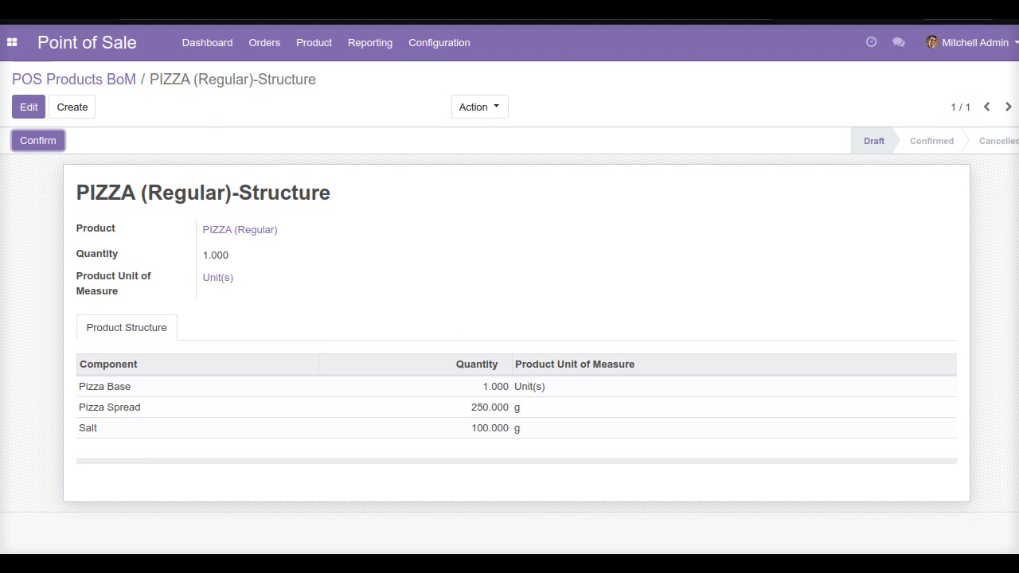
In a second browser tab, open the products list, remove the Available in POS filter and search for "base" to check its stock.
right_click(141, 18)
click(233, 64)
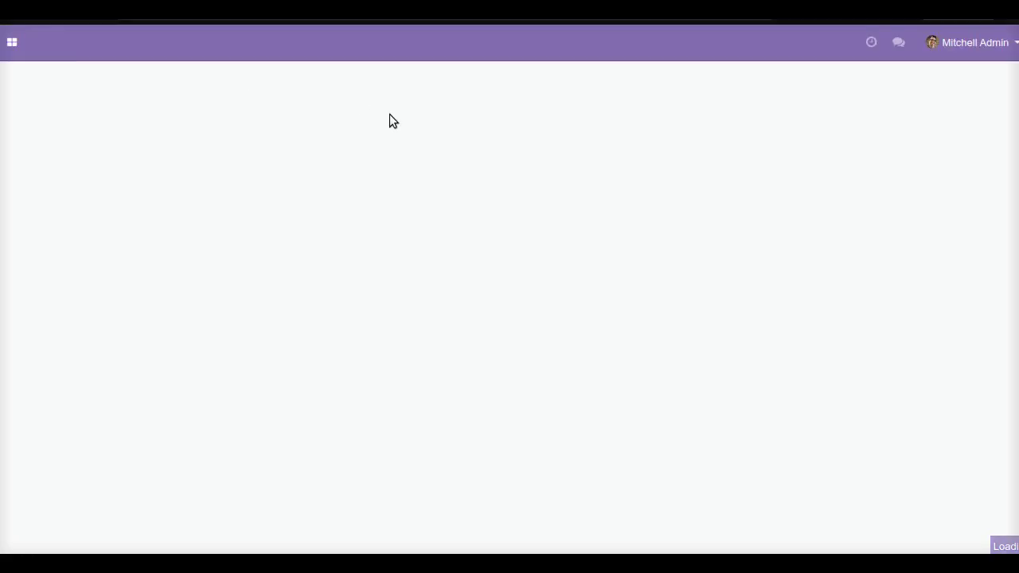
click(313, 42)
click(339, 74)
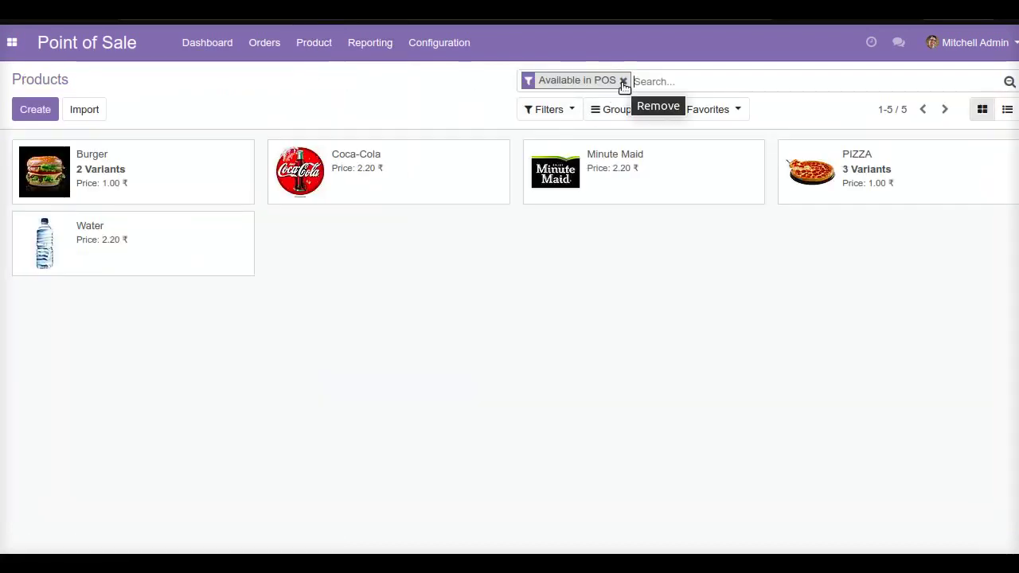
click(623, 82)
text(bas)
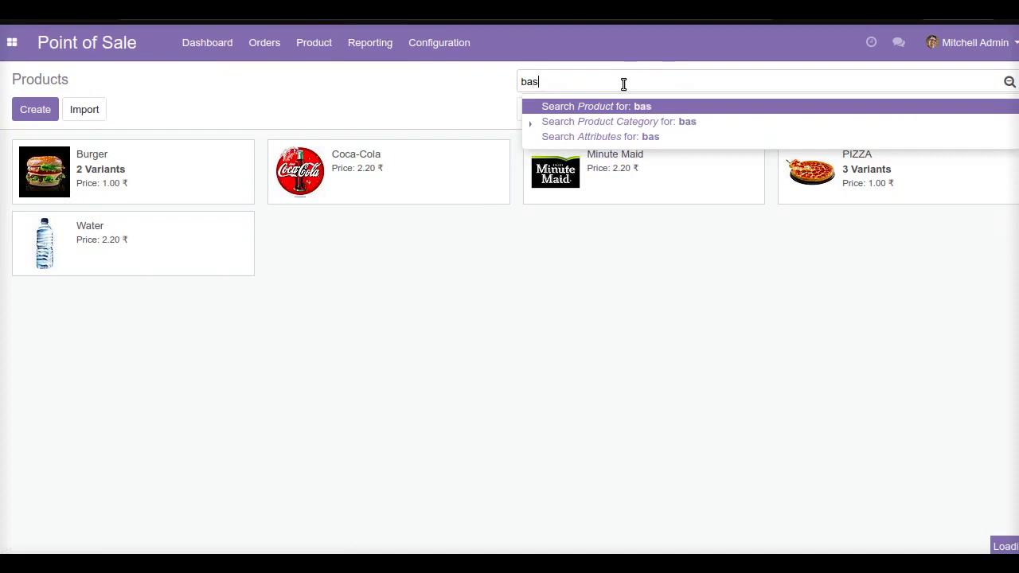
text(e)
key(Return)
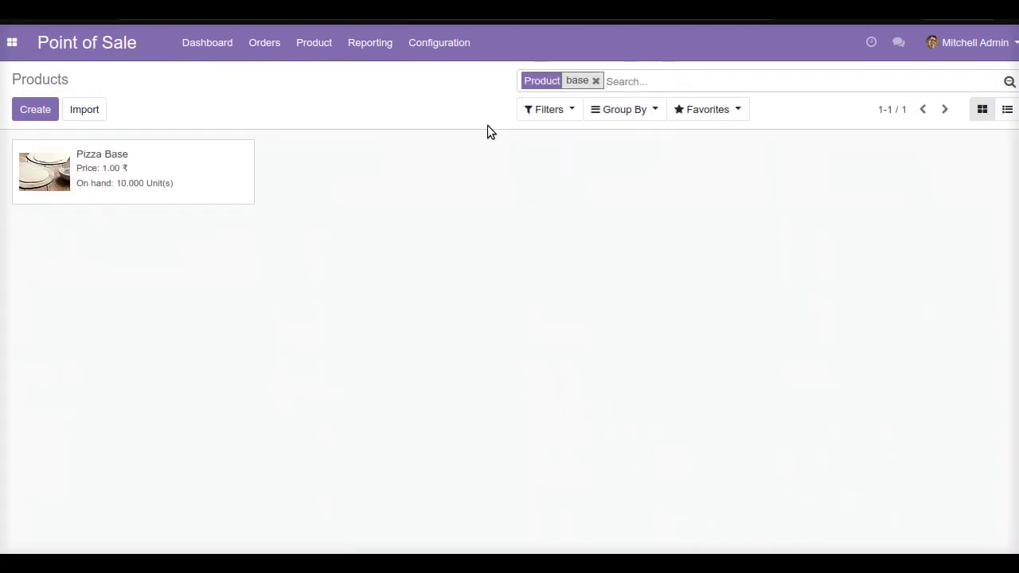
Check the on-hand stock of the other two components by searching products for "spread" and "alt".
click(595, 80)
text(spread)
key(Return)
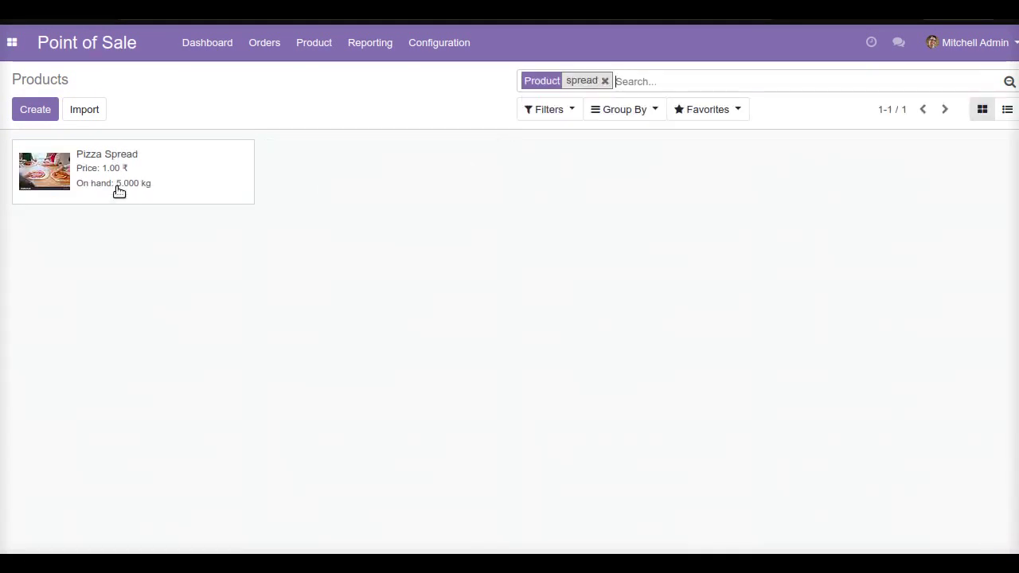
key(BackSpace)
text(alt)
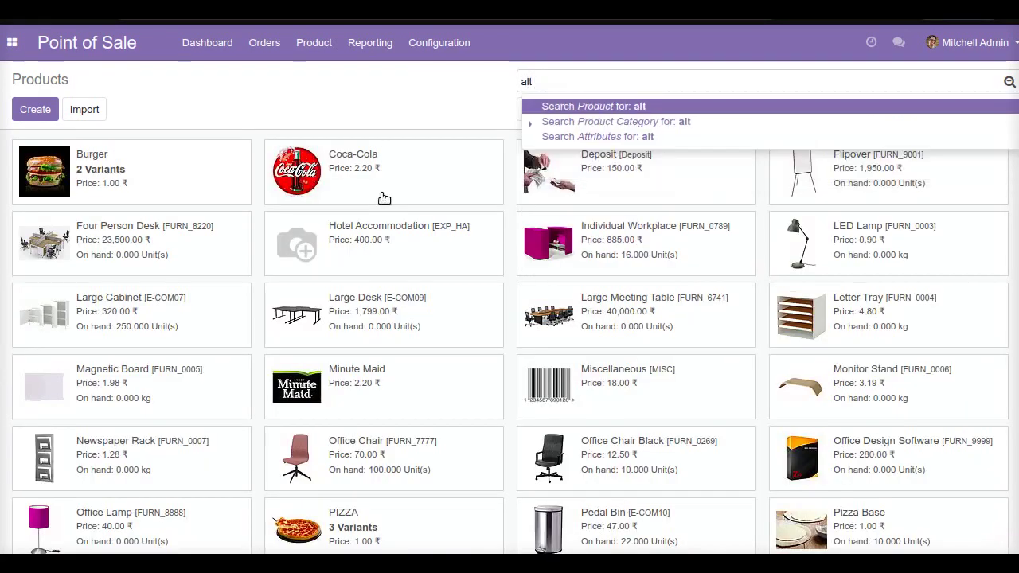
key(Return)
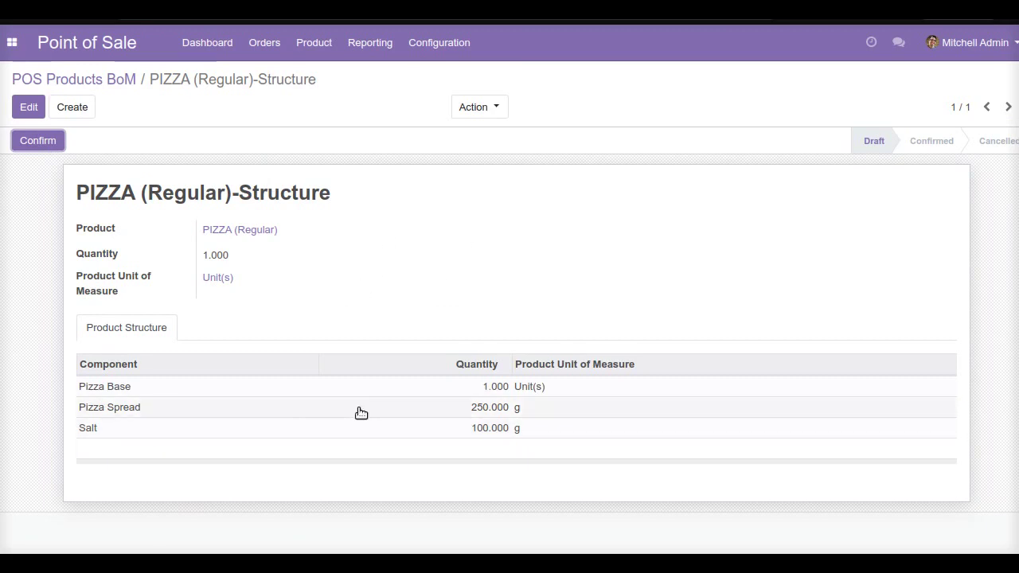
Confirm the PIZZA (Regular) BoM and return to the shop's selling screen.
click(38, 141)
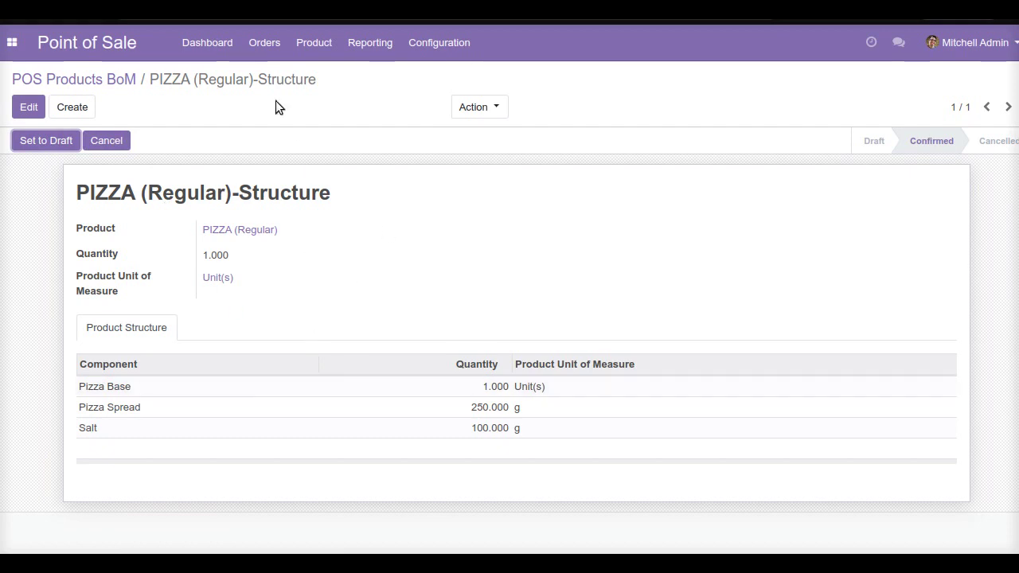
click(87, 43)
click(69, 245)
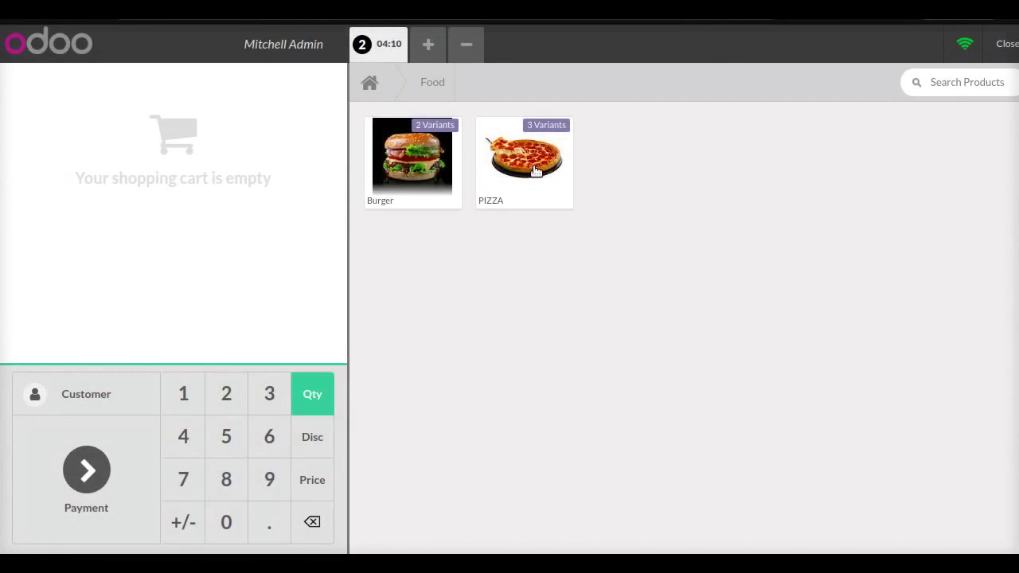
Add PIZZA (Regular) to the order with Cheese (Cheese Burst) on the full pizza and finish the toppings.
click(536, 171)
click(131, 349)
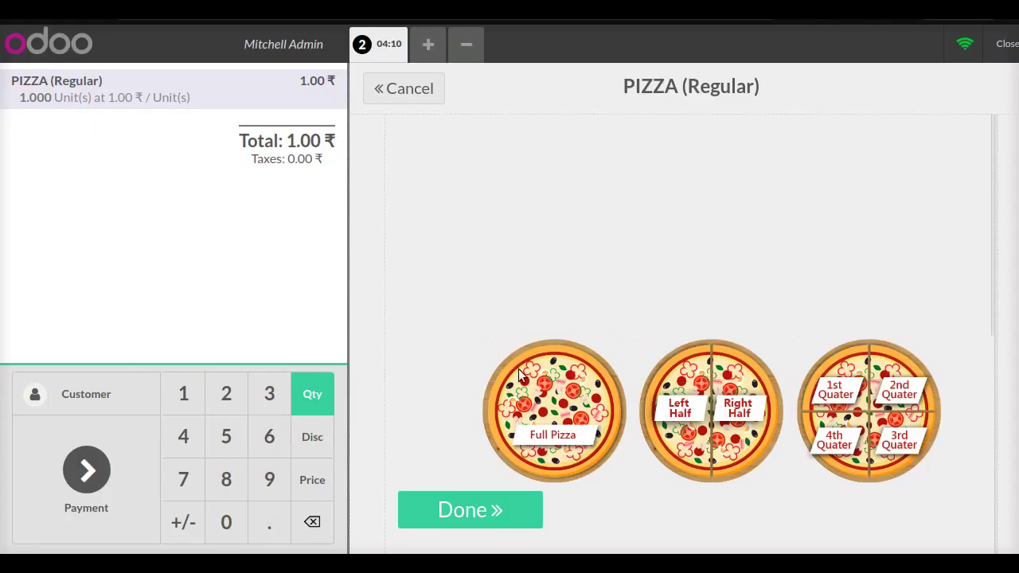
click(539, 429)
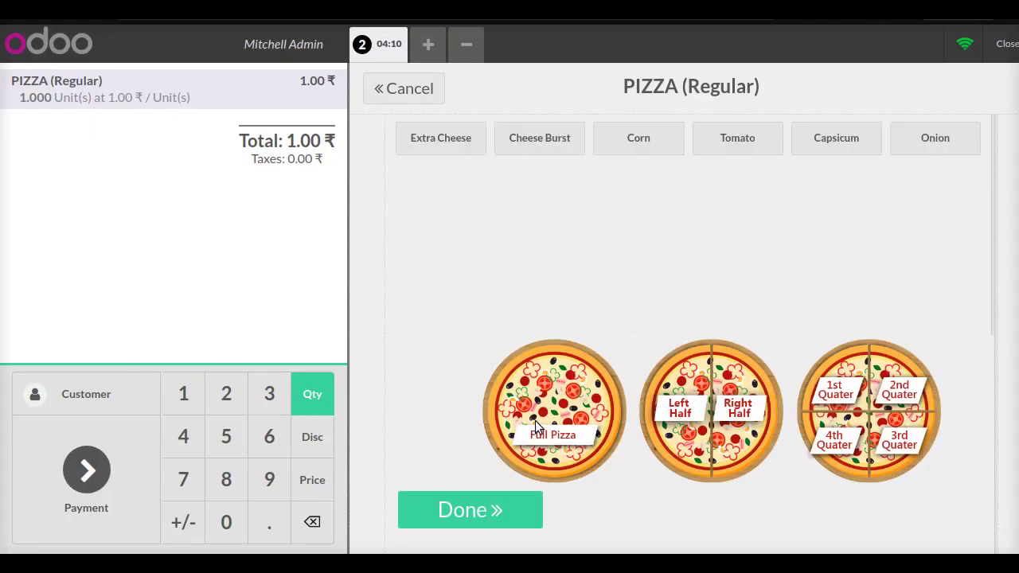
click(532, 140)
click(460, 229)
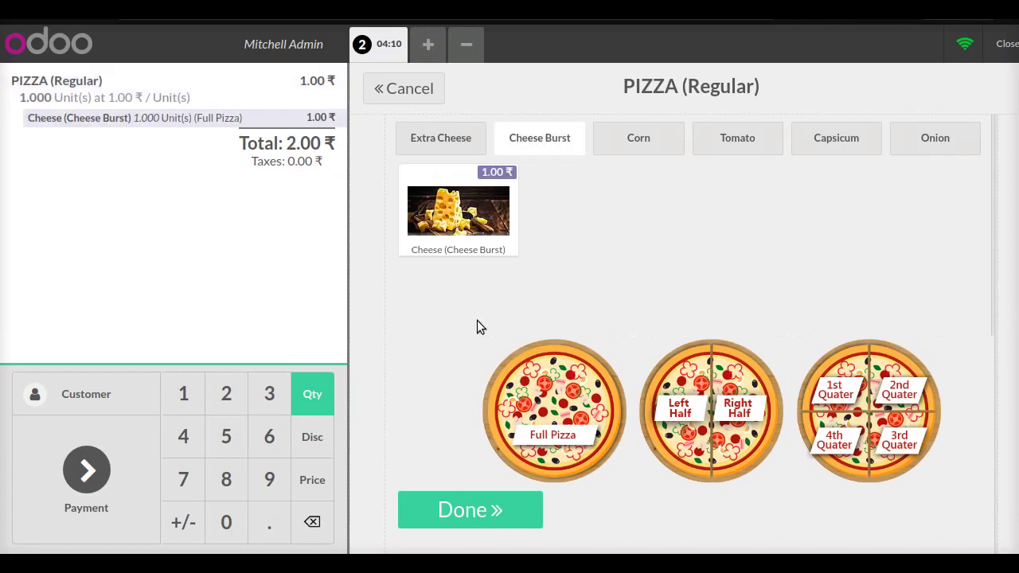
click(492, 507)
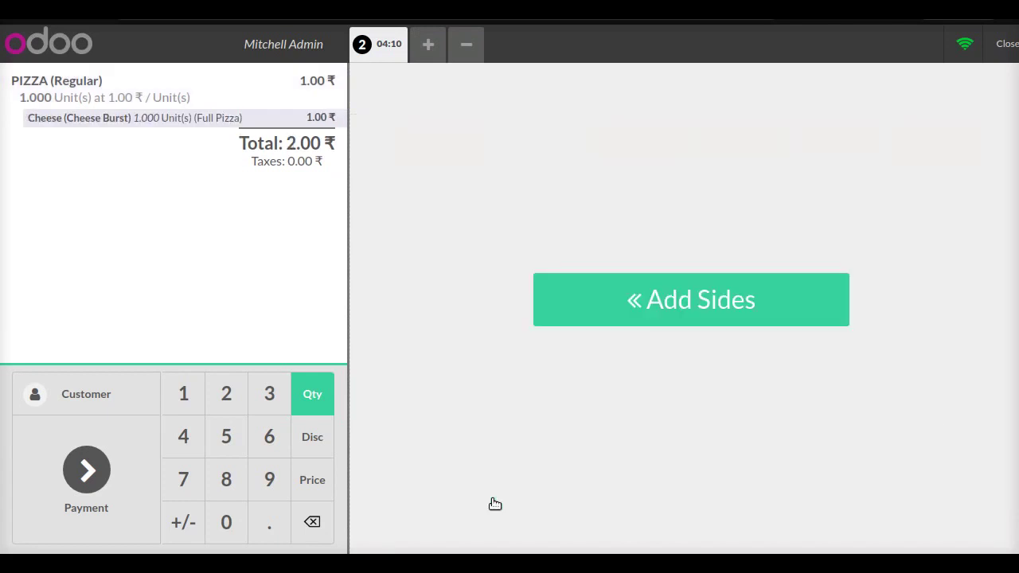
Add Minute Maid as a side to the pizza and proceed to the next item.
click(619, 315)
click(532, 203)
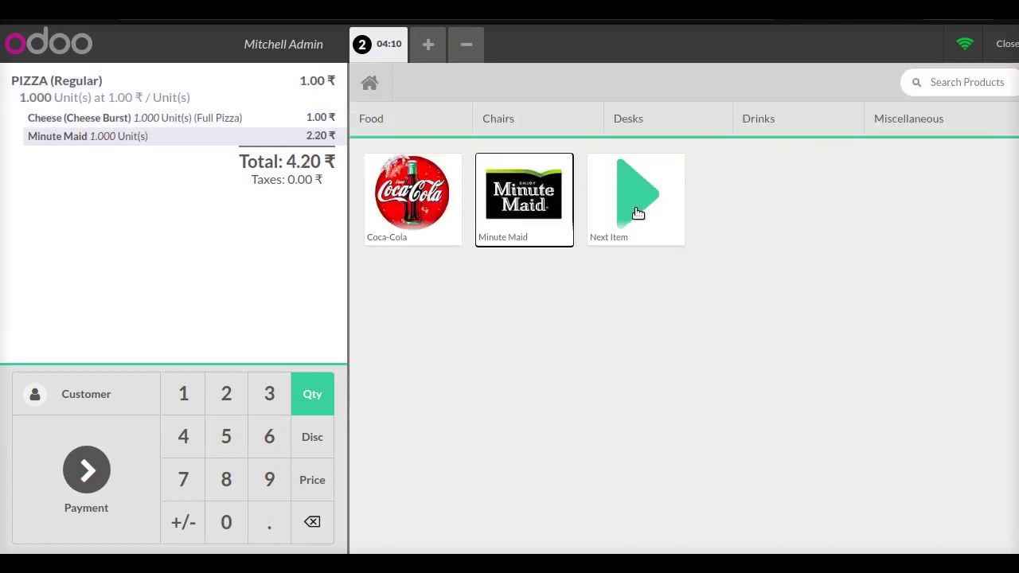
click(639, 214)
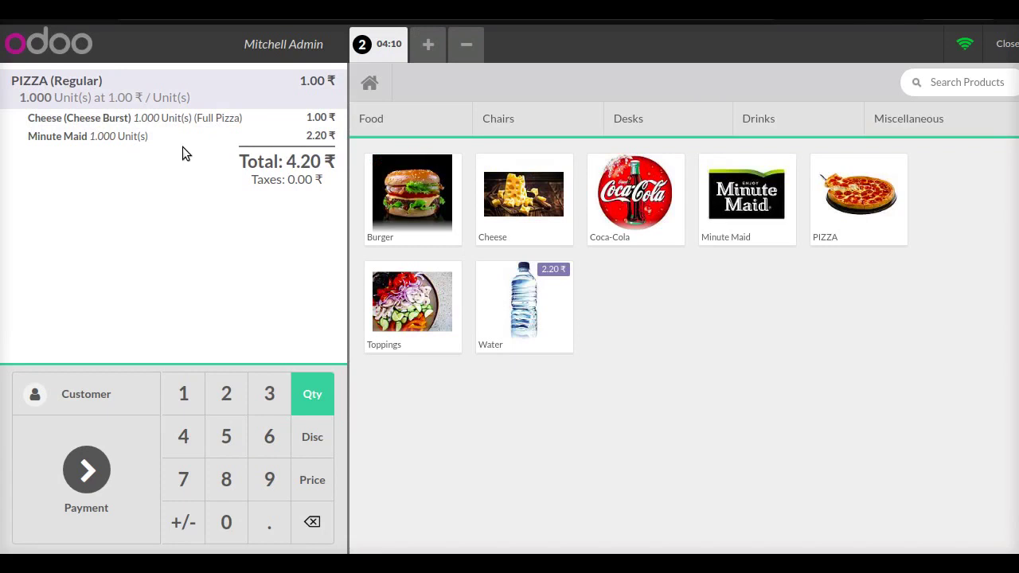
Pay the order with 5.00 in cash, validate it and start the next order.
click(130, 493)
click(503, 362)
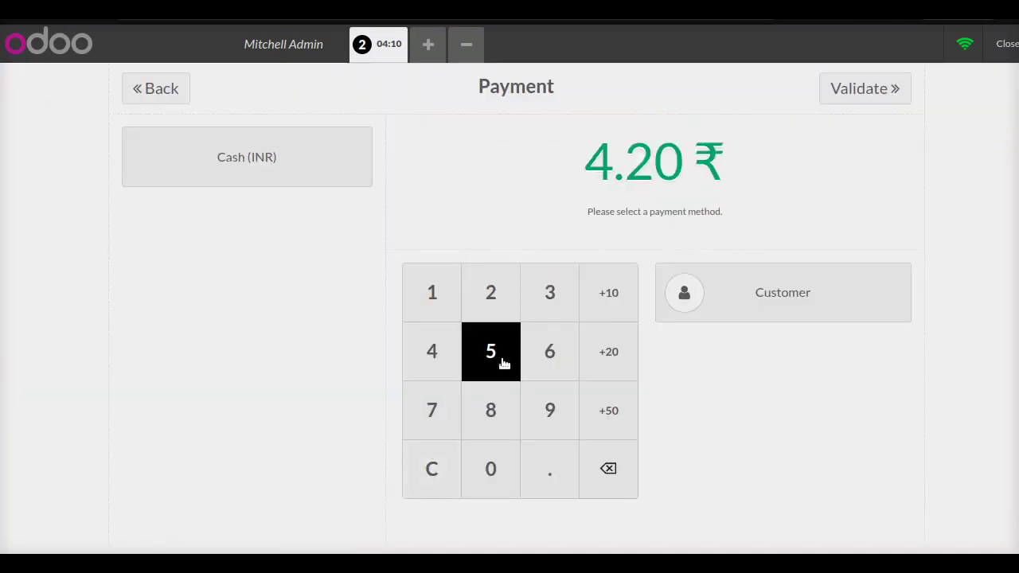
click(840, 99)
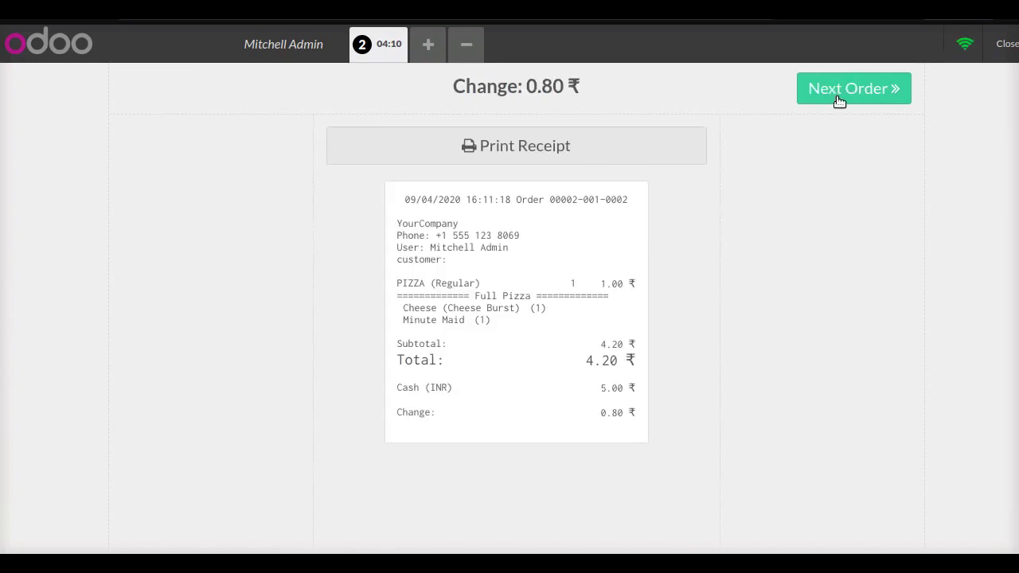
click(840, 99)
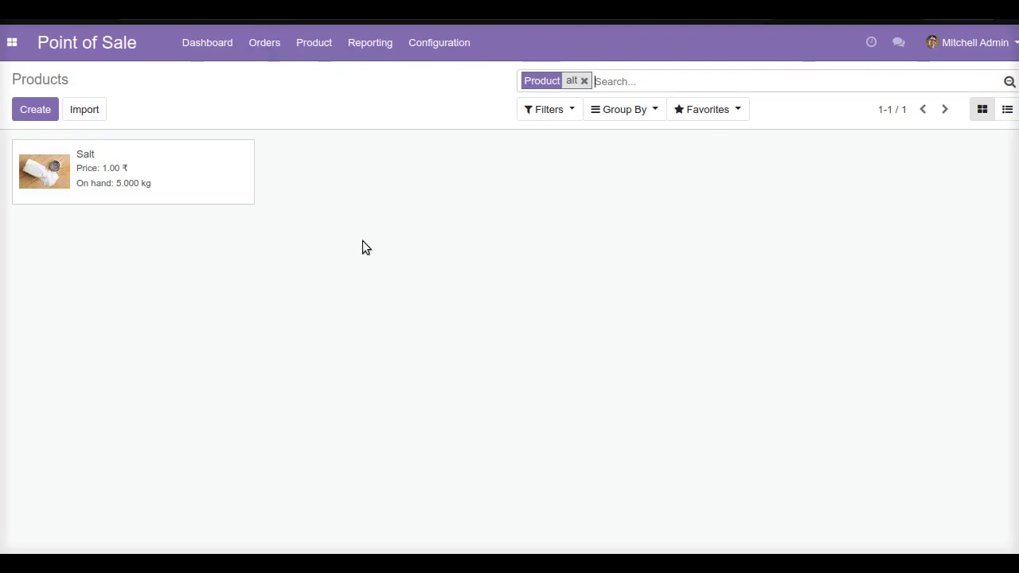
Reload the product list, remove the Available in POS filter and search for "base" to check the on-hand stock.
key(F5)
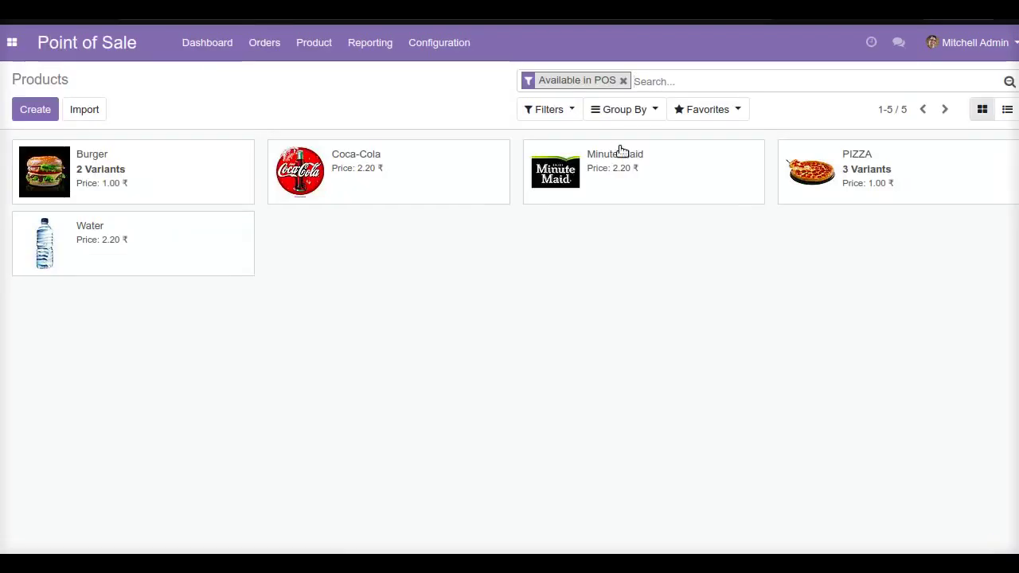
click(624, 80)
text(base)
key(Return)
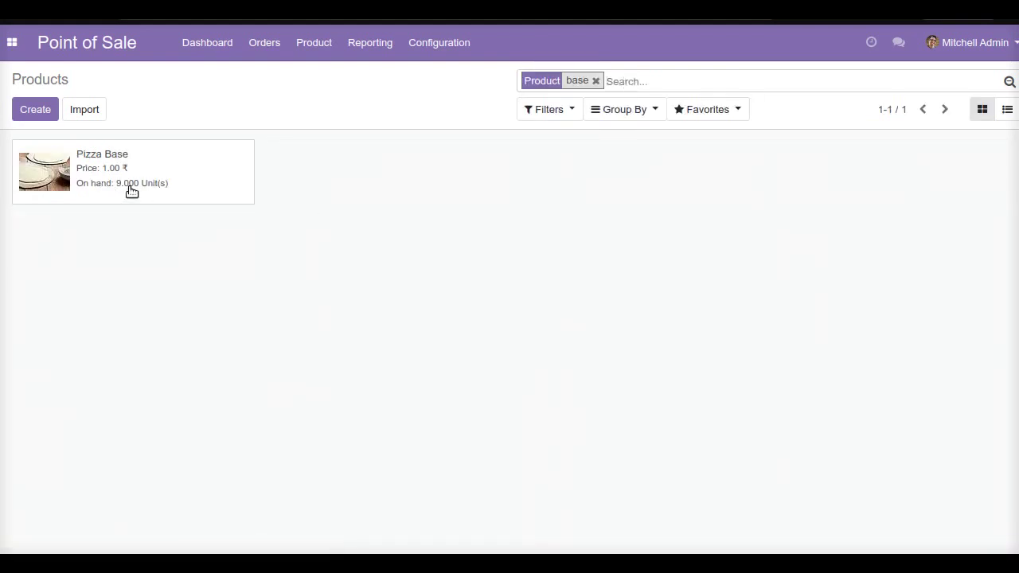
Search the products for "spread" and for "salt" to check the on-hand stock of each ingredient.
key(BackSpace)
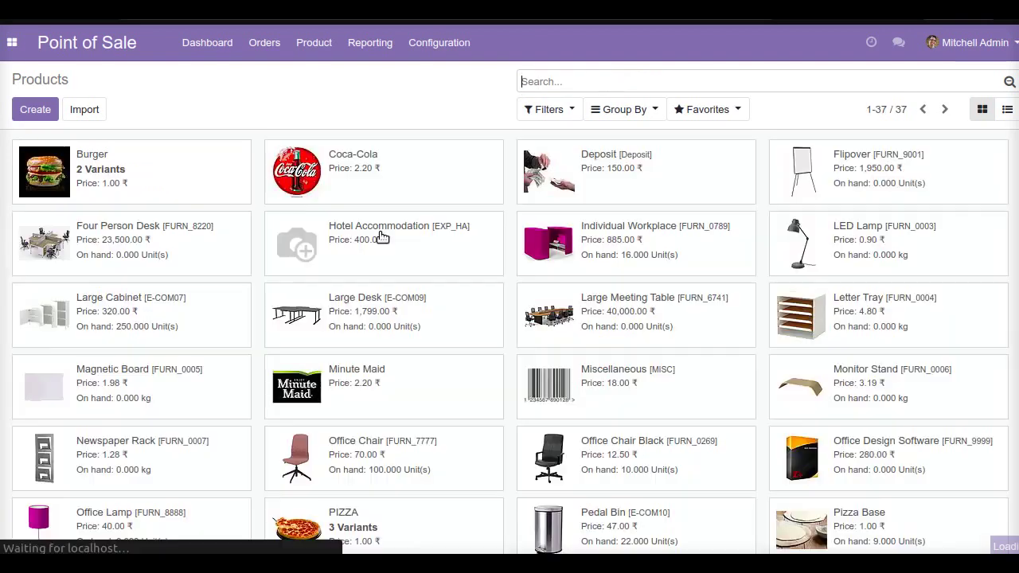
text(sp)
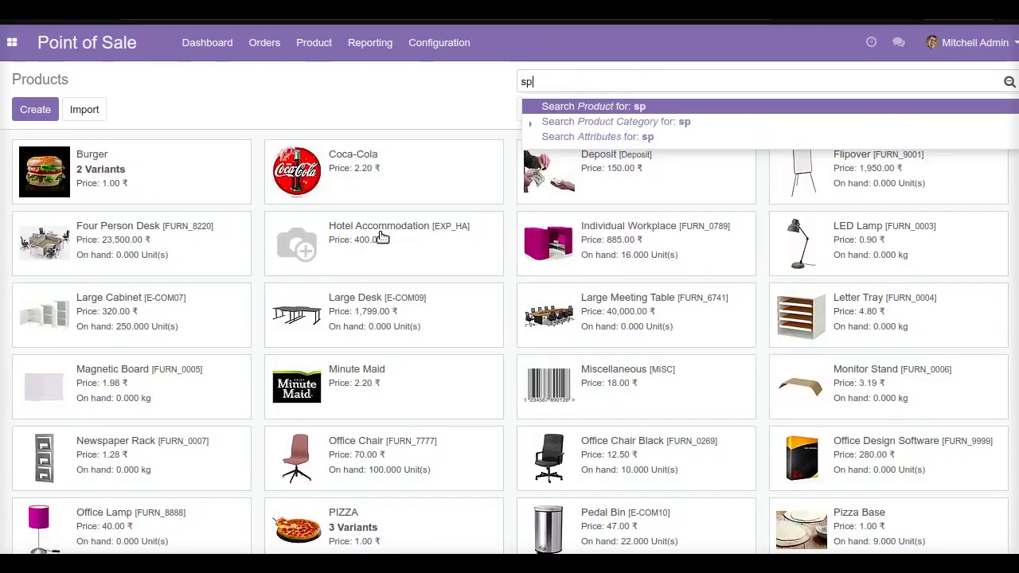
text(read)
key(Return)
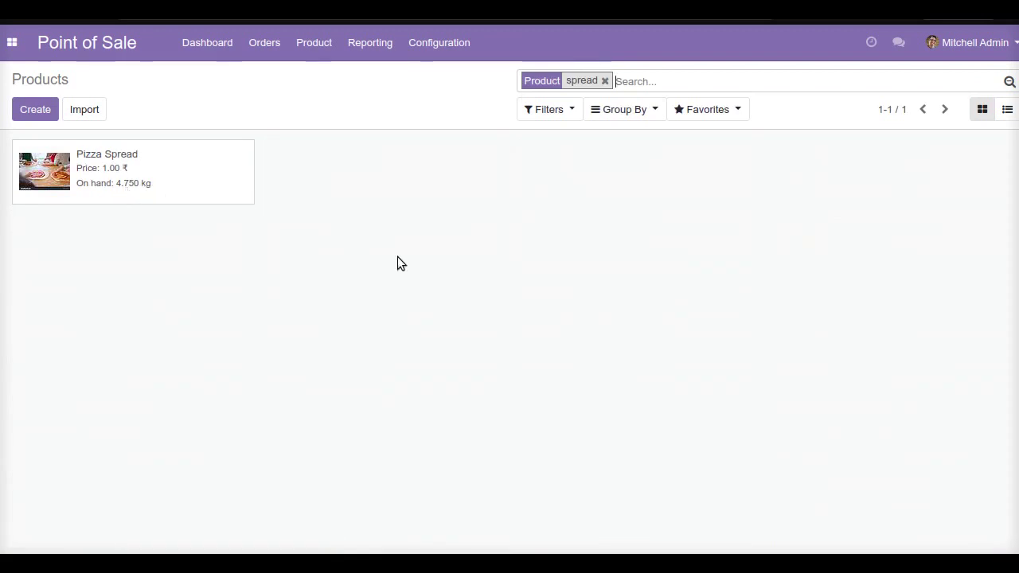
key(BackSpace)
text(salt)
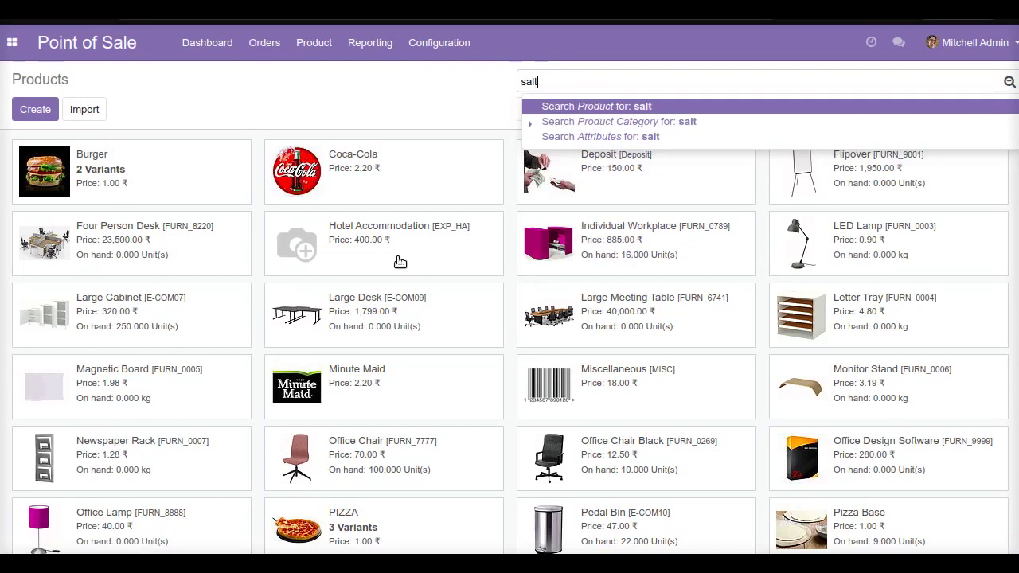
key(Return)
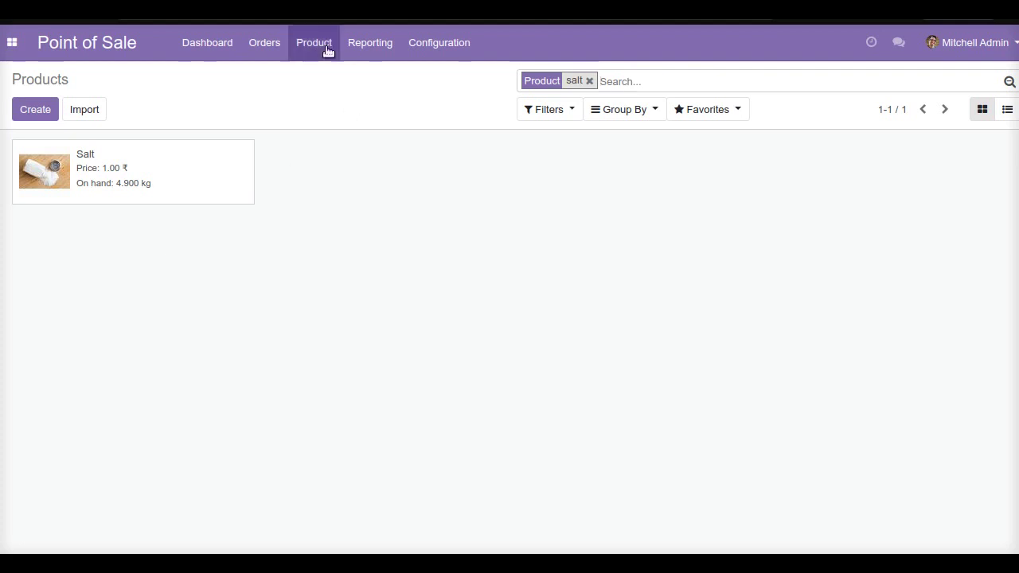
click(301, 55)
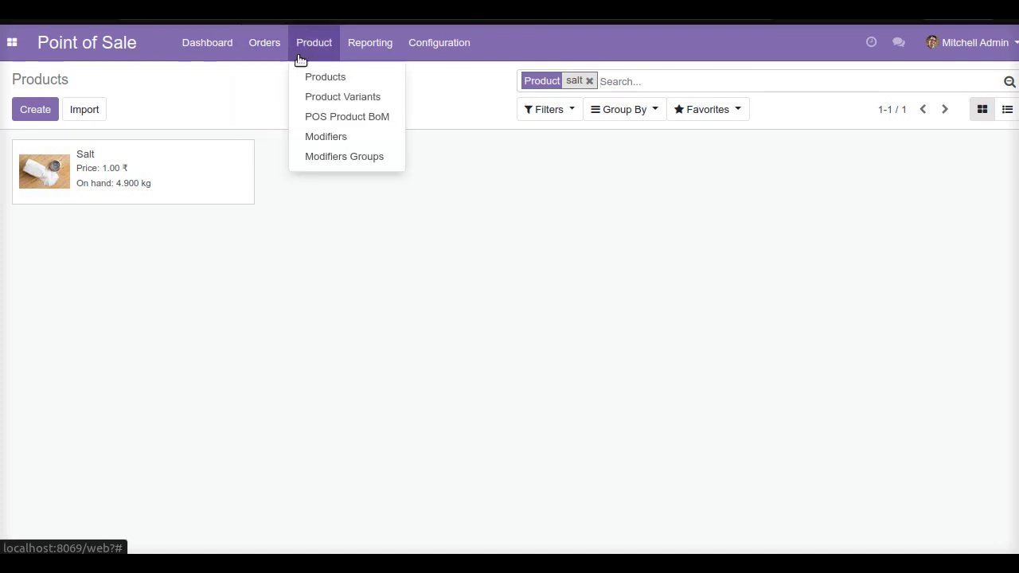
click(348, 116)
click(36, 111)
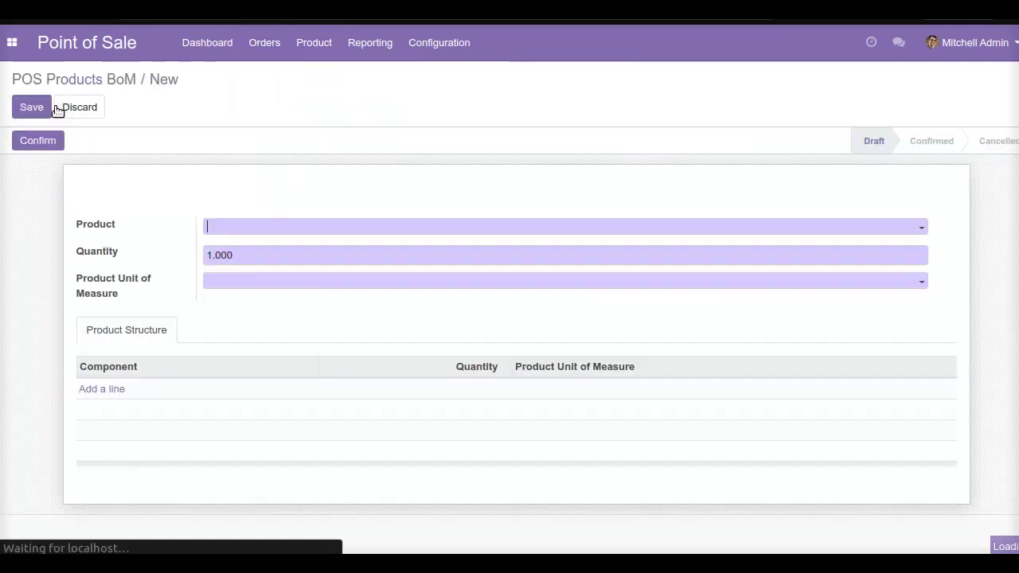
text(bu)
key(BackSpace)
key(BackSpace)
Enable Is POS BoM Product? on the Burger product and save it.
click(311, 41)
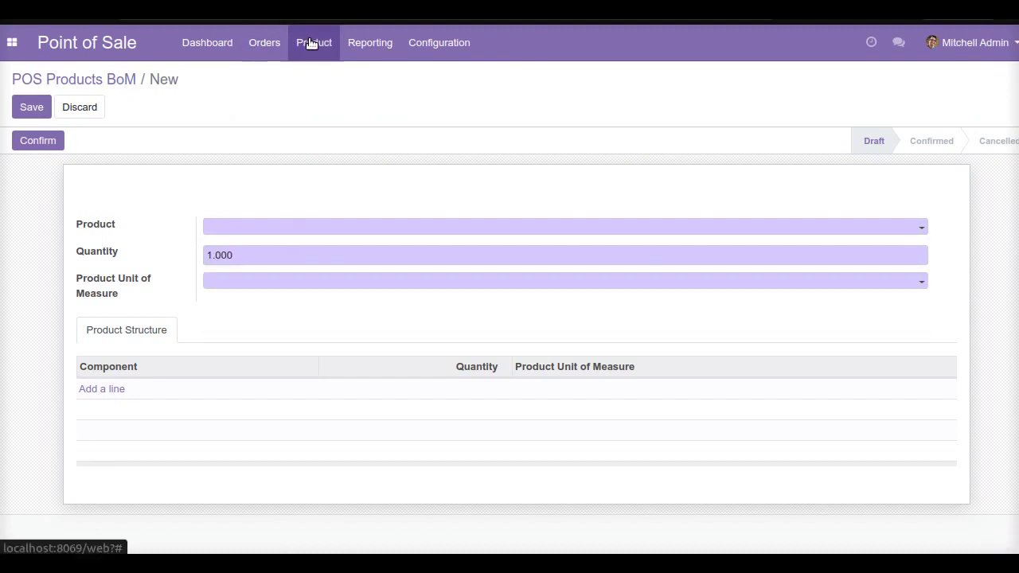
click(346, 74)
click(196, 159)
click(31, 107)
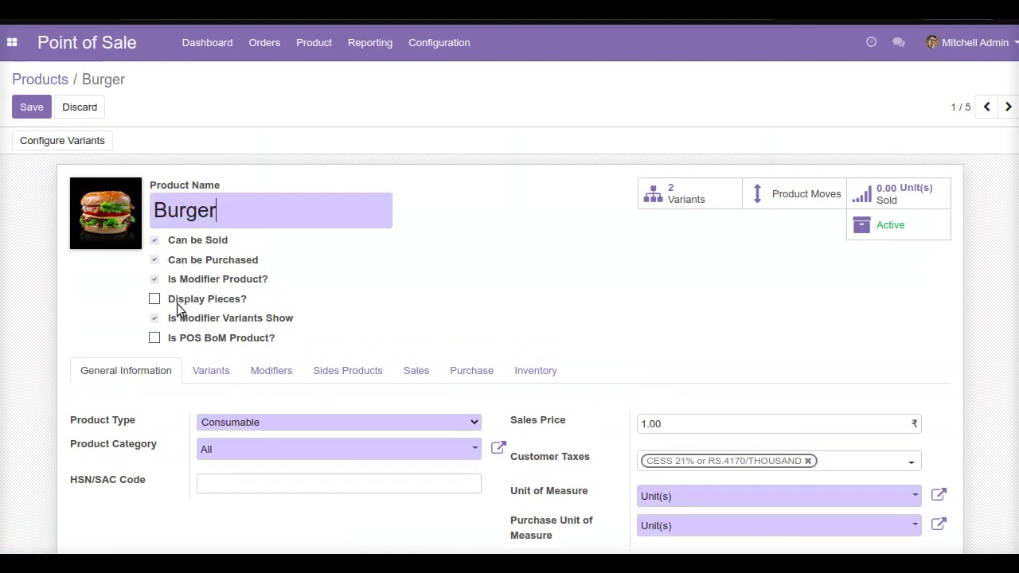
click(155, 338)
click(34, 109)
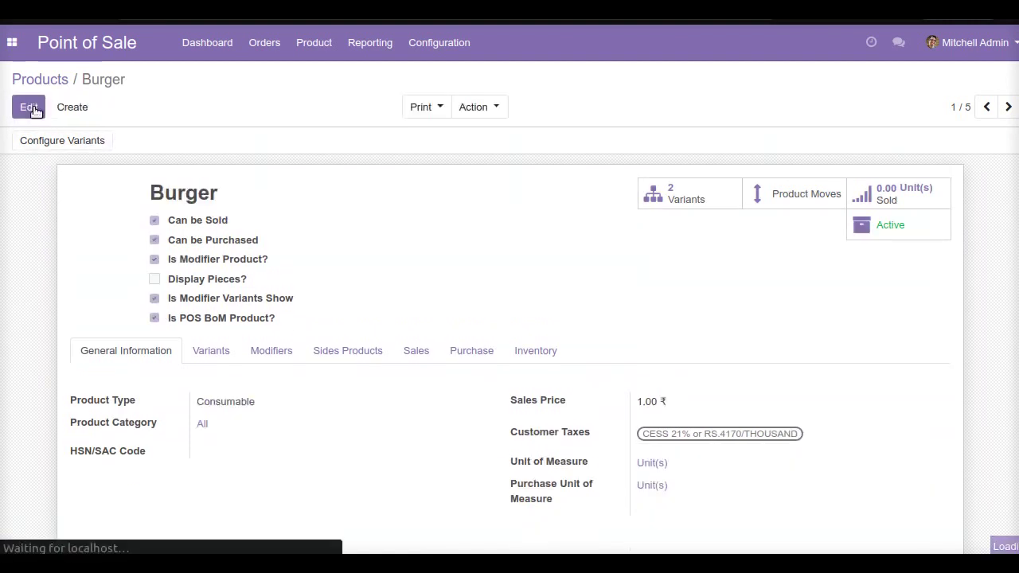
Create a new POS product BoM for Burger (VEG).
click(314, 42)
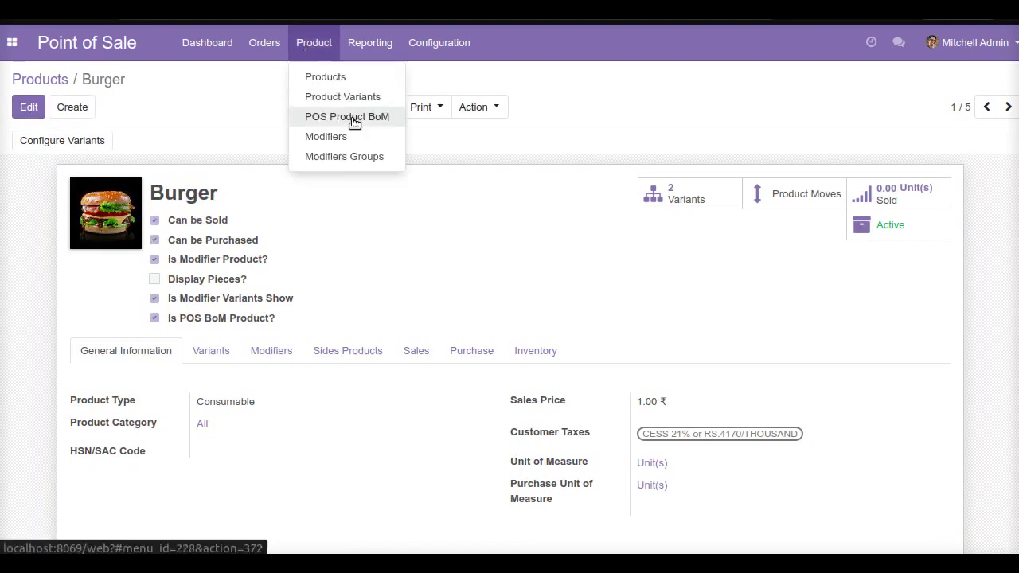
click(352, 117)
click(45, 111)
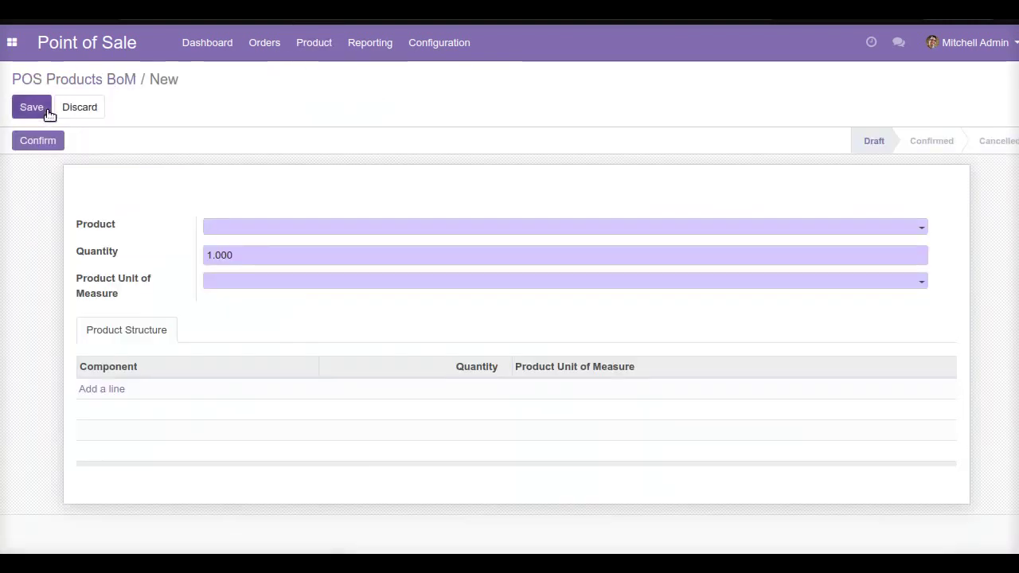
text(bur)
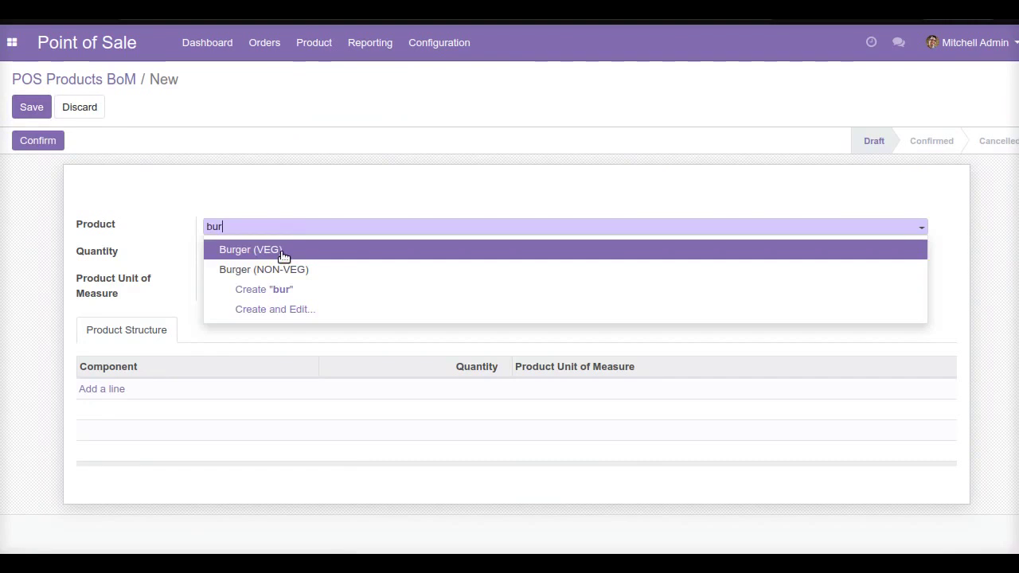
click(283, 251)
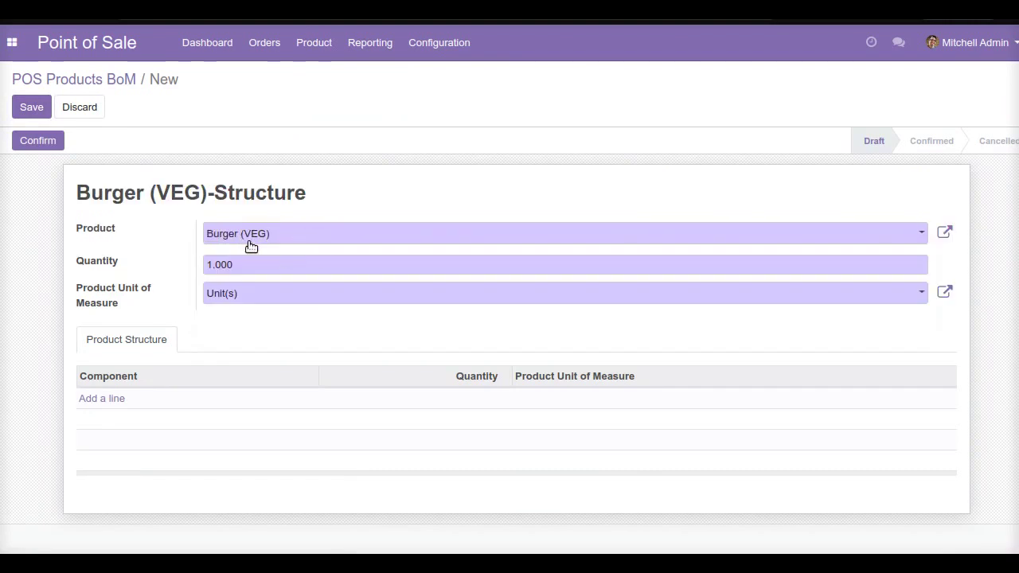
Add a component line to the BoM with a newly created product named "burger bun".
click(115, 398)
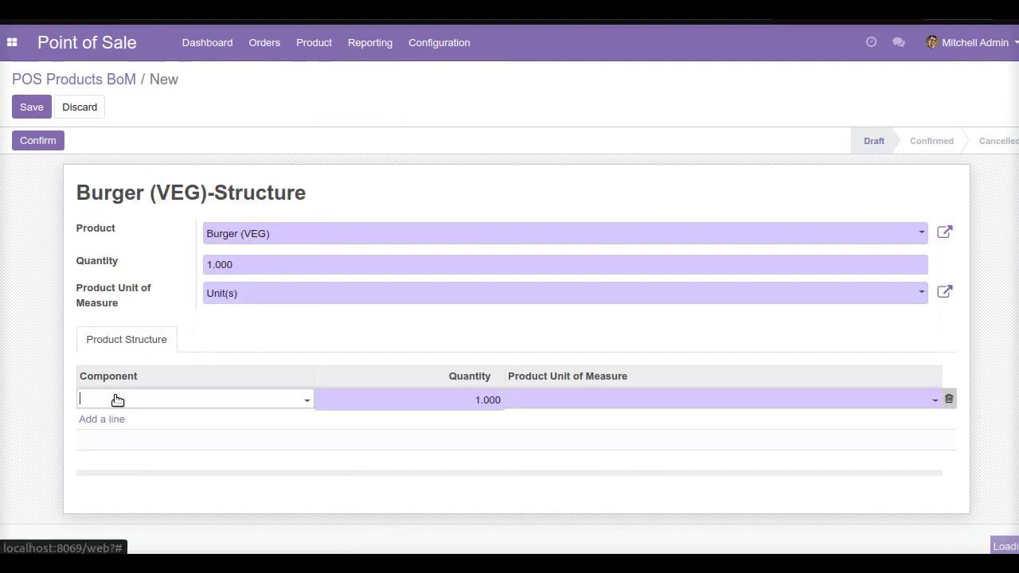
text(burger)
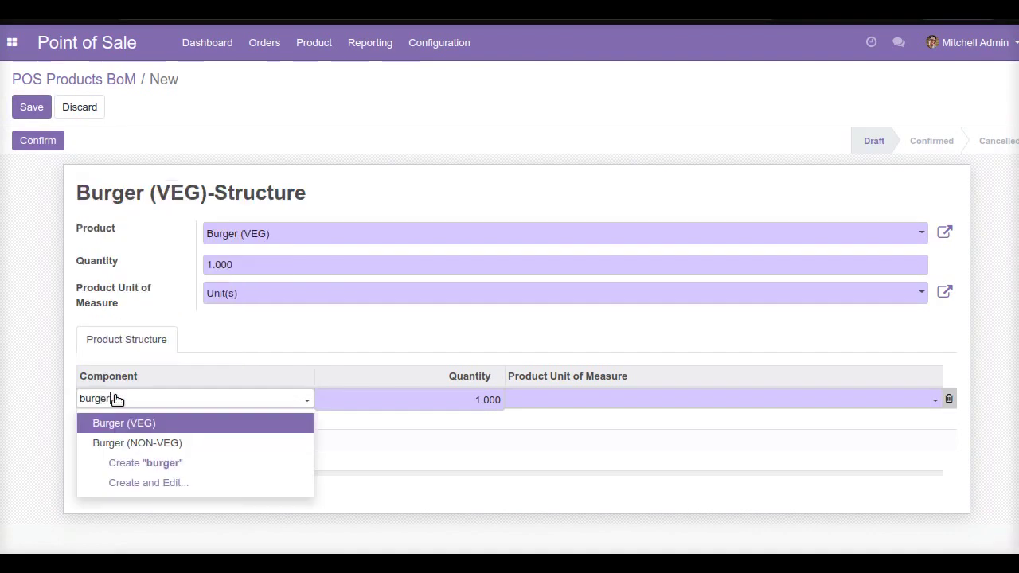
text( bun)
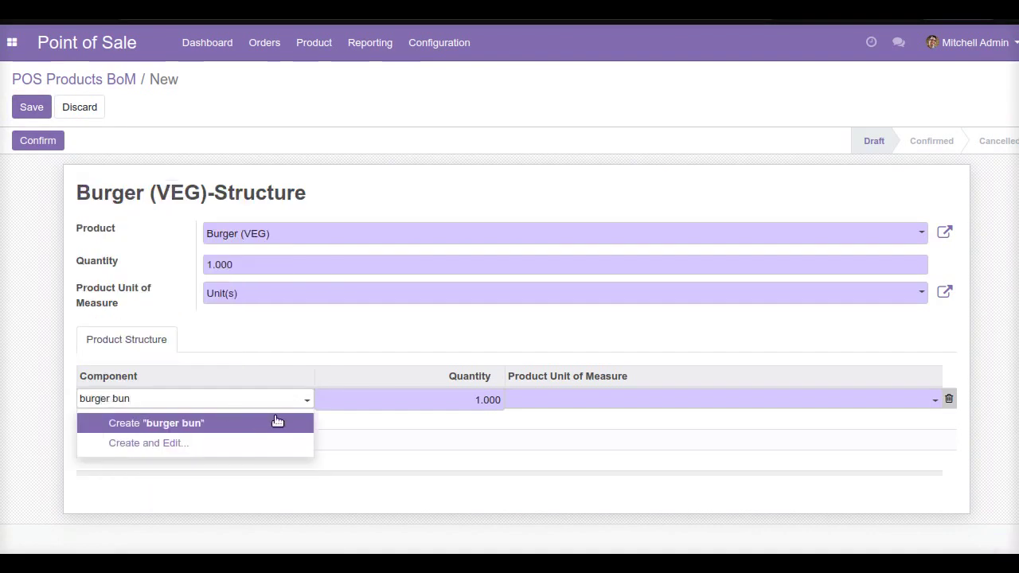
click(235, 444)
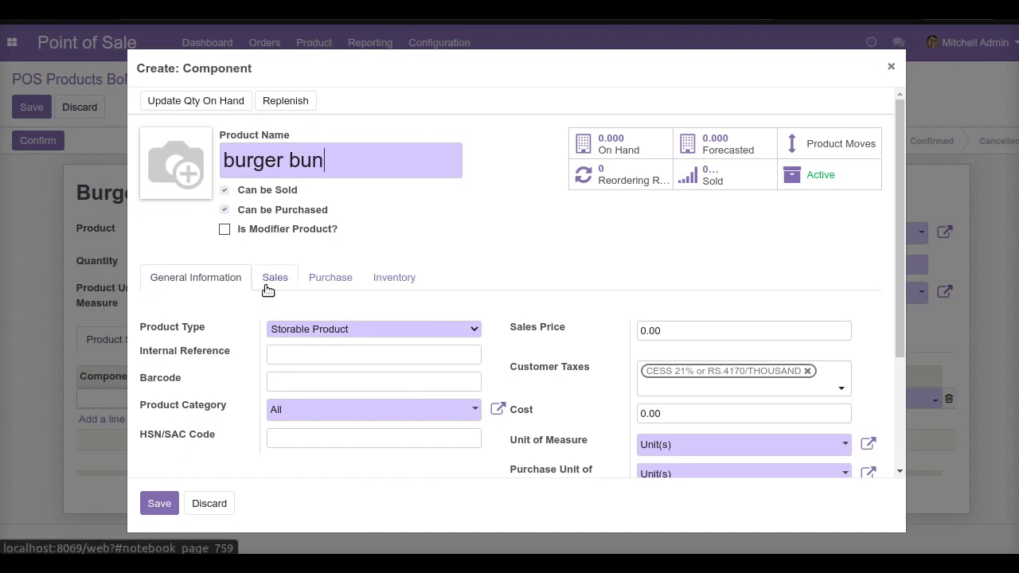
click(159, 500)
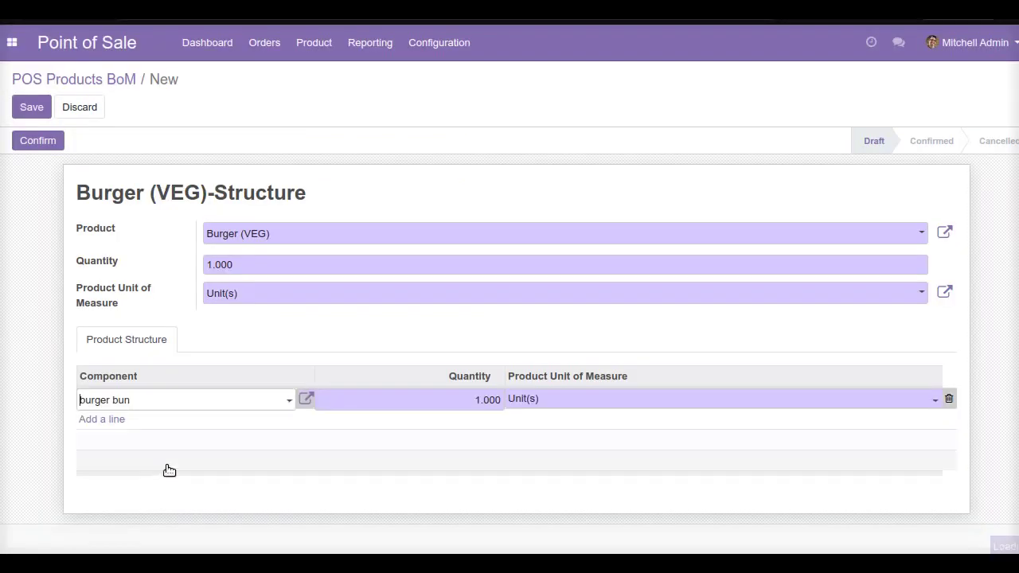
Add a second component line with a newly created product named "potato", using kg as its unit of measure.
click(116, 421)
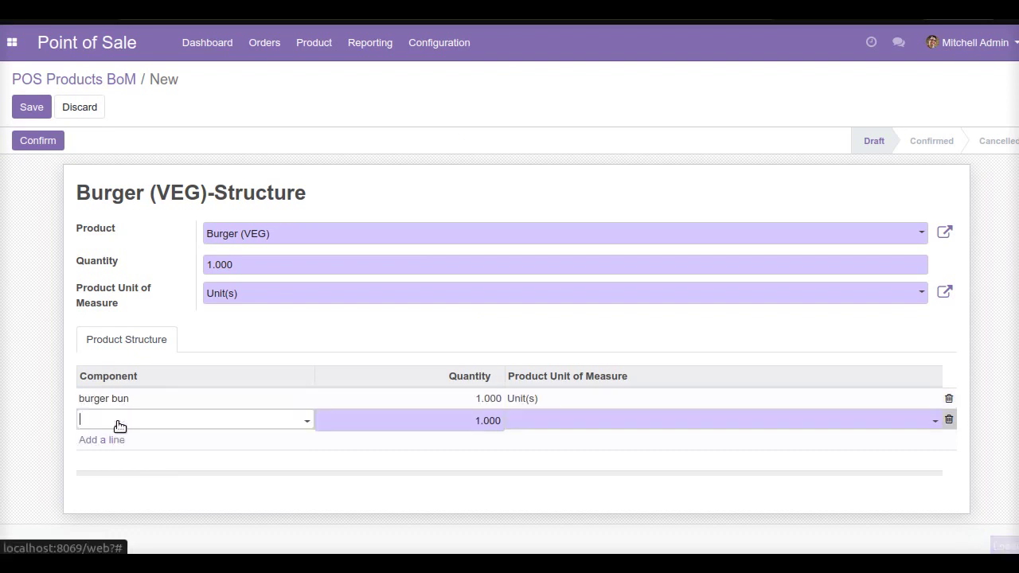
text(potato)
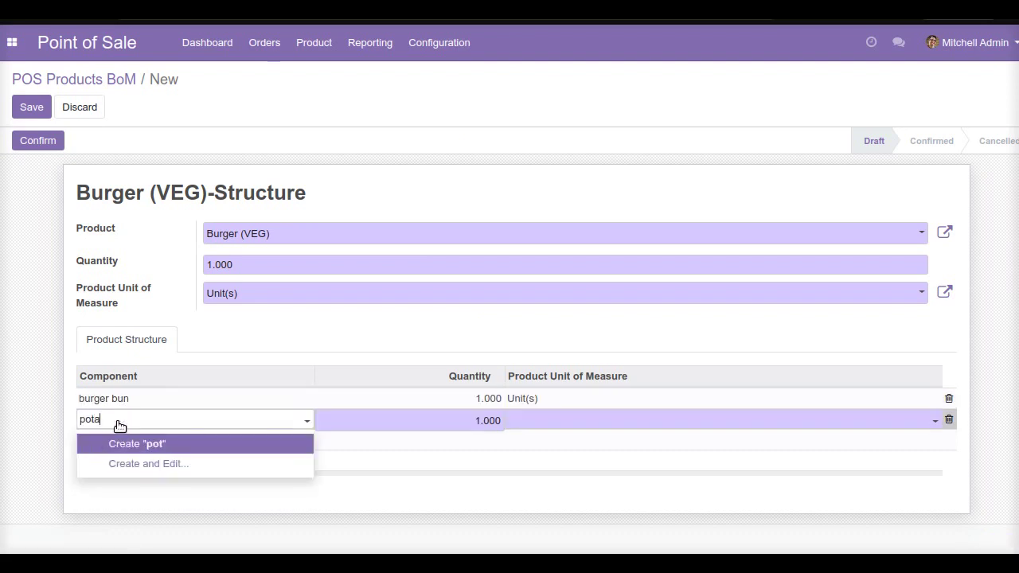
click(193, 465)
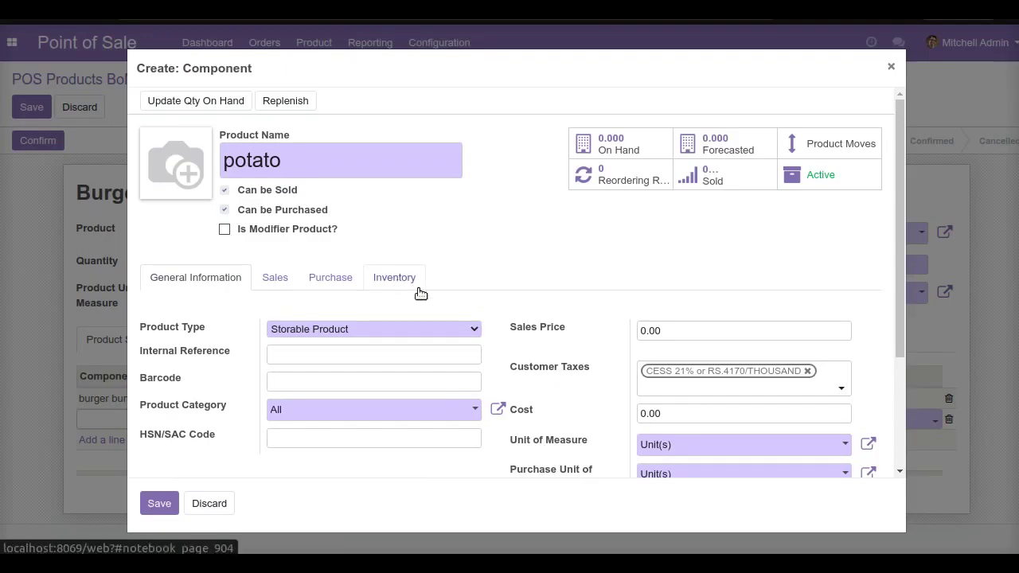
click(667, 444)
click(667, 445)
key(BackSpace)
key(BackSpace)
key(BackSpace)
key(BackSpace)
key(BackSpace)
text(kg)
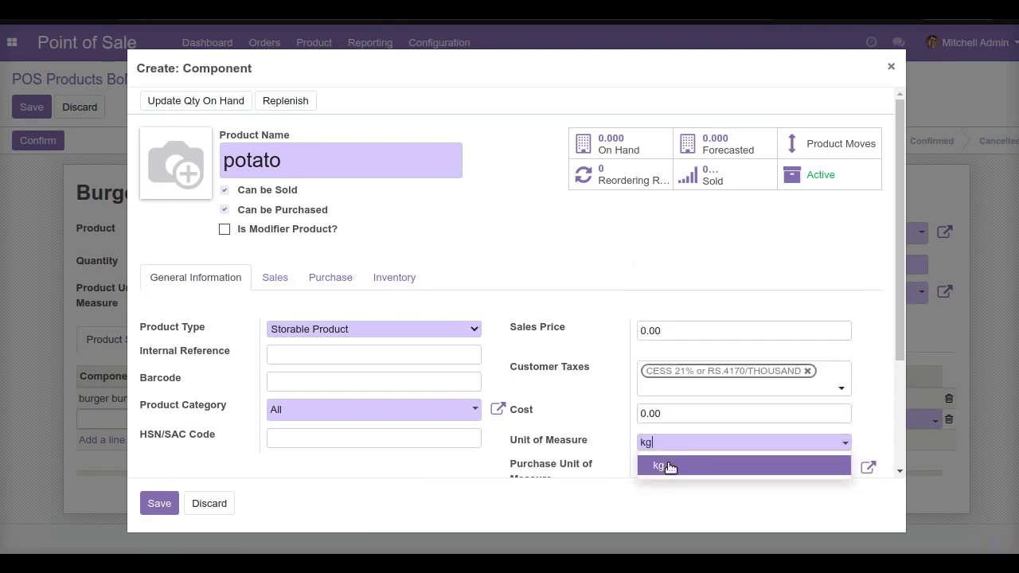
click(668, 464)
click(169, 504)
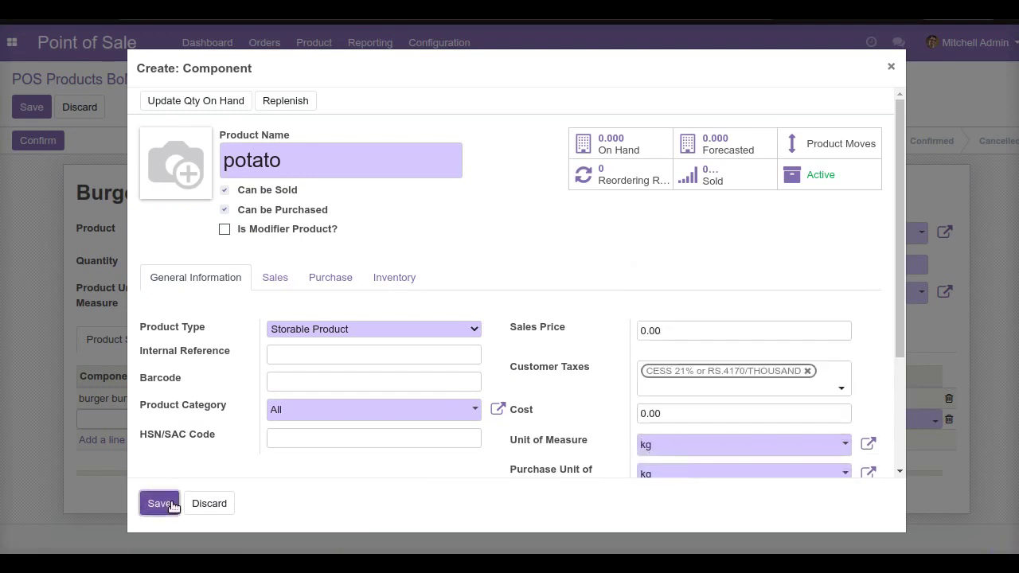
Set the potato component's quantity to 200 and its unit of measure to g.
click(474, 420)
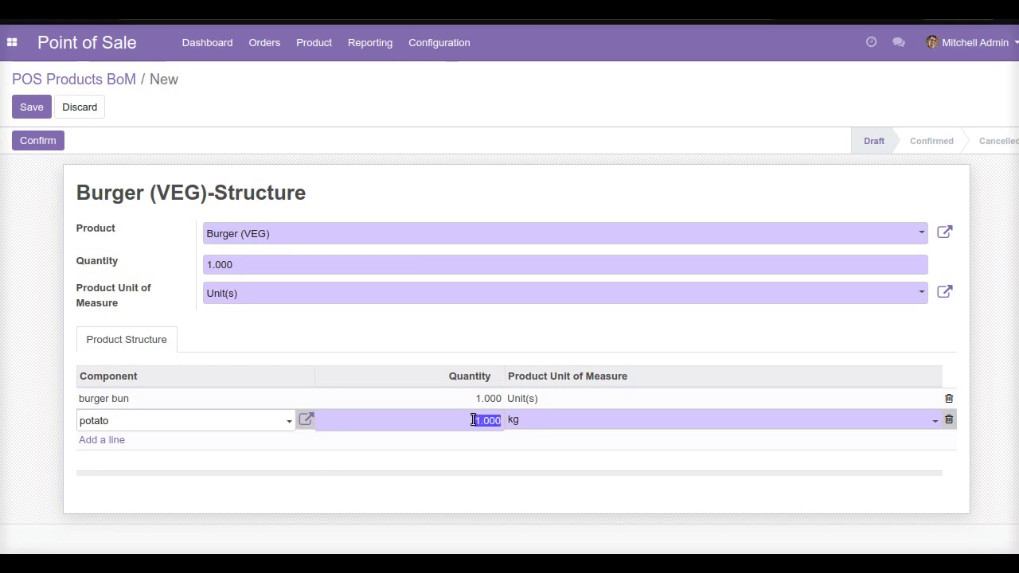
text(200)
click(555, 419)
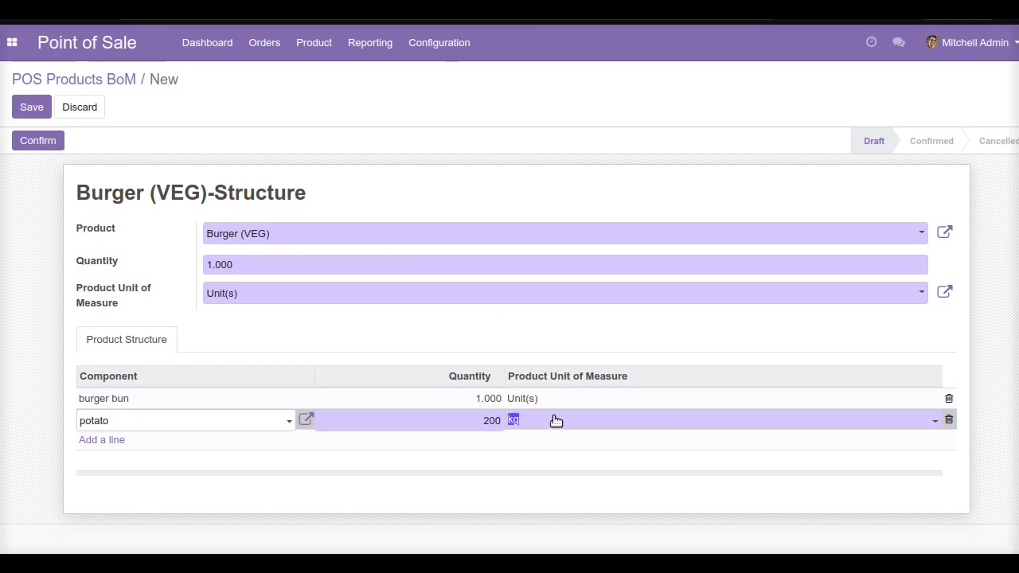
text(g)
click(576, 445)
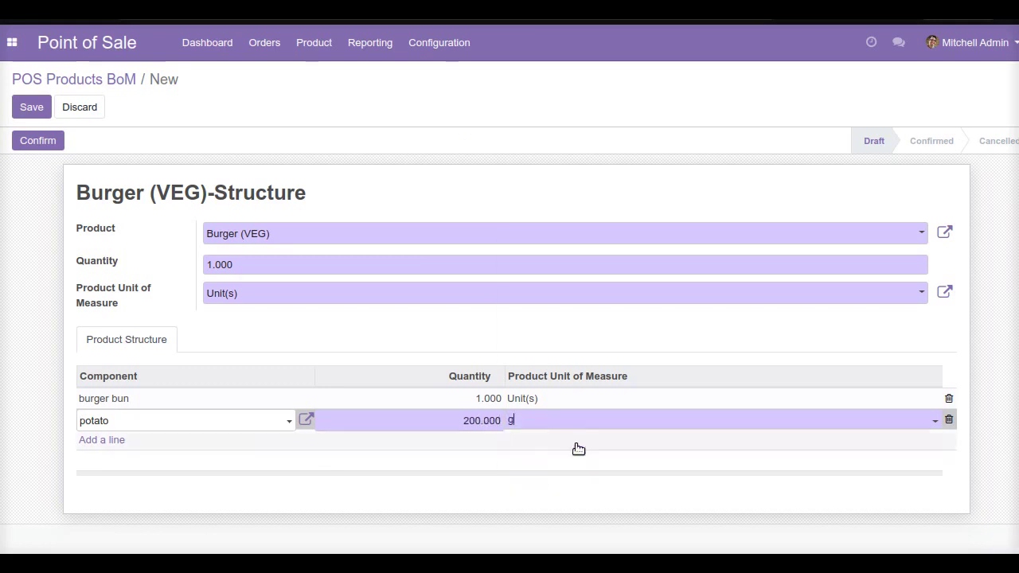
click(459, 316)
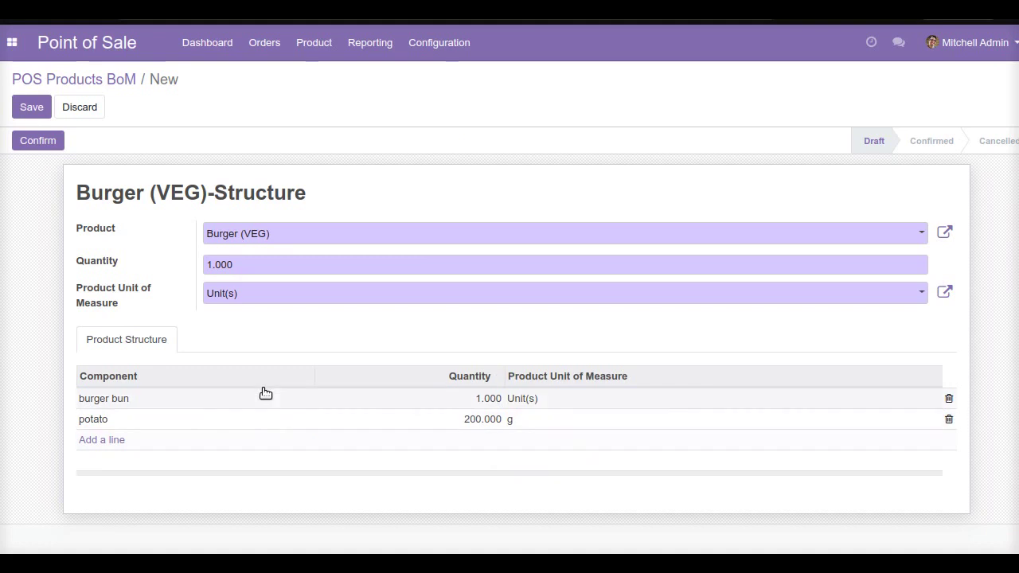
Save the Burger (VEG) BoM and return to the list of POS product BoMs.
click(37, 107)
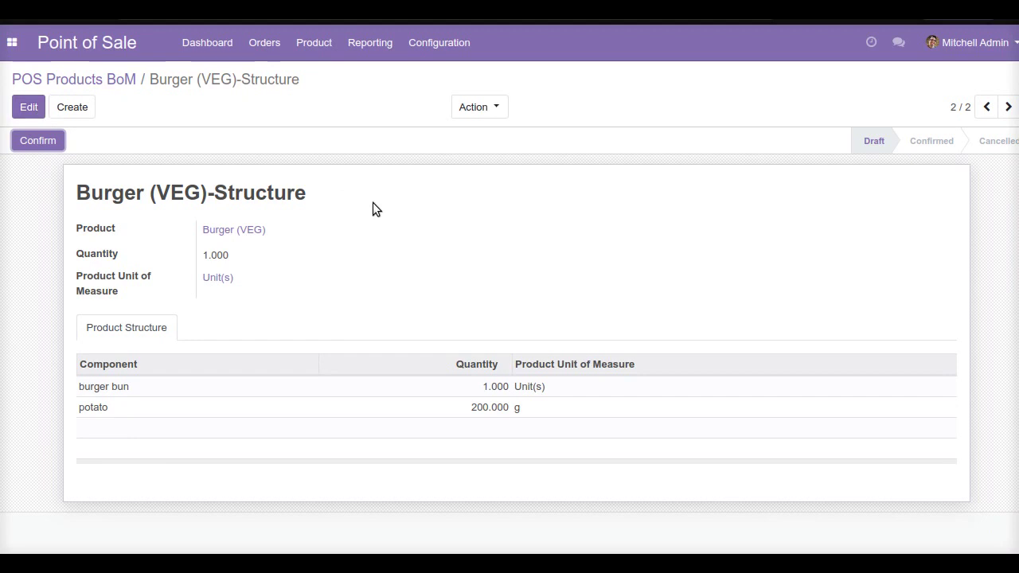
click(128, 72)
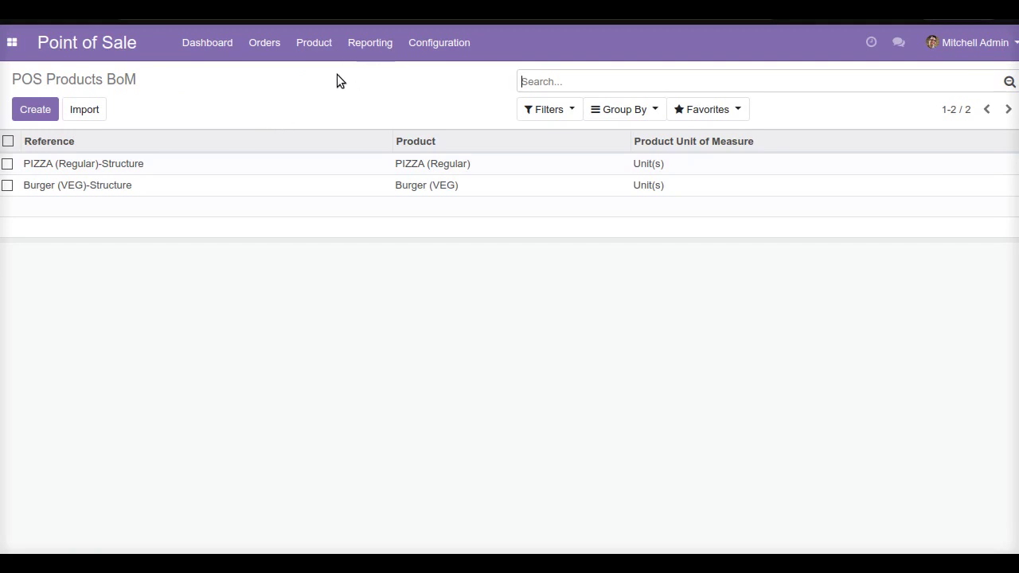
click(821, 76)
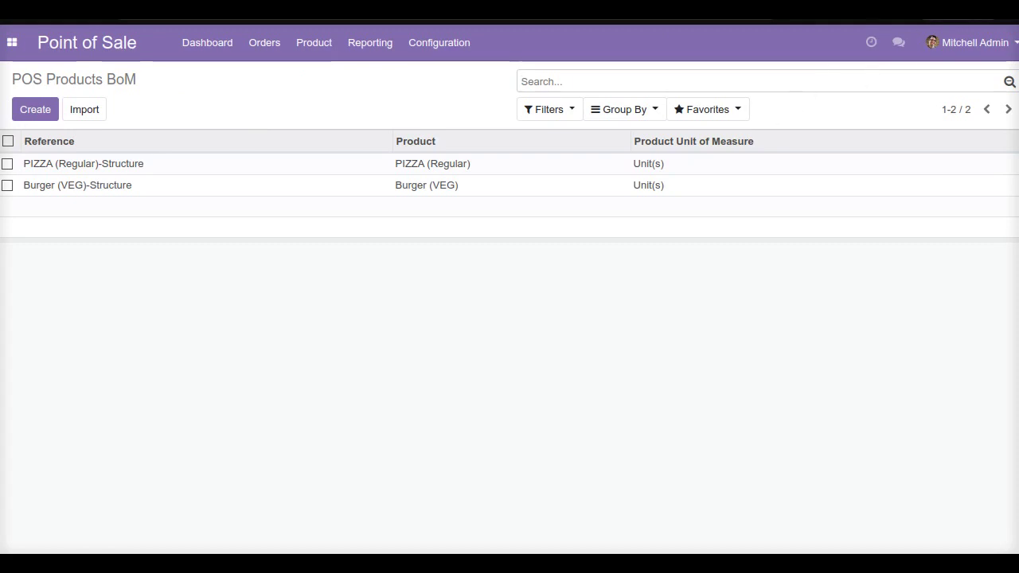